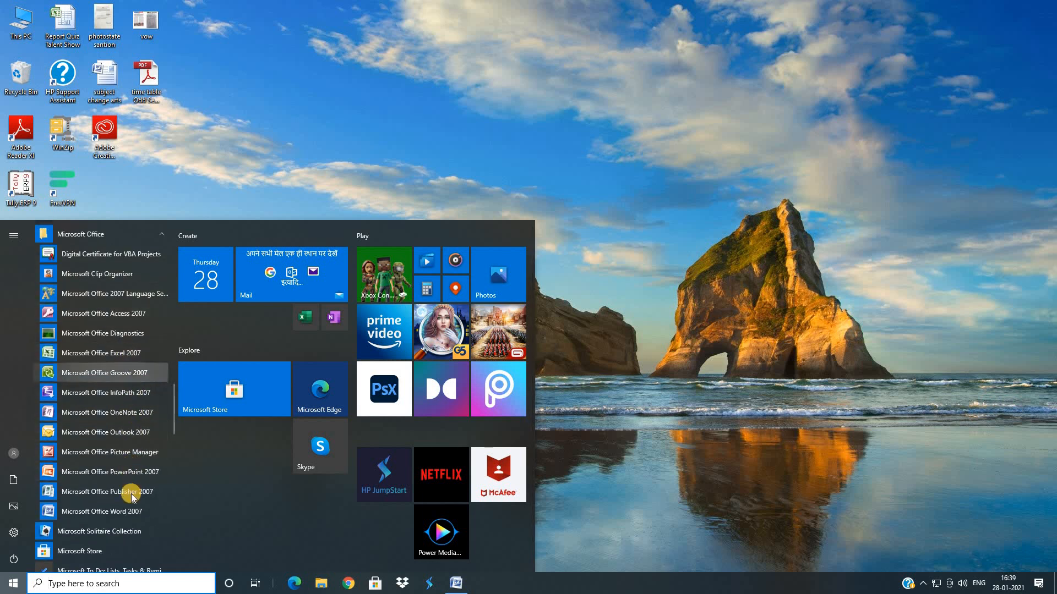
Open Microsoft Office Word 2007 with a blank document and maximize its window.
click(114, 506)
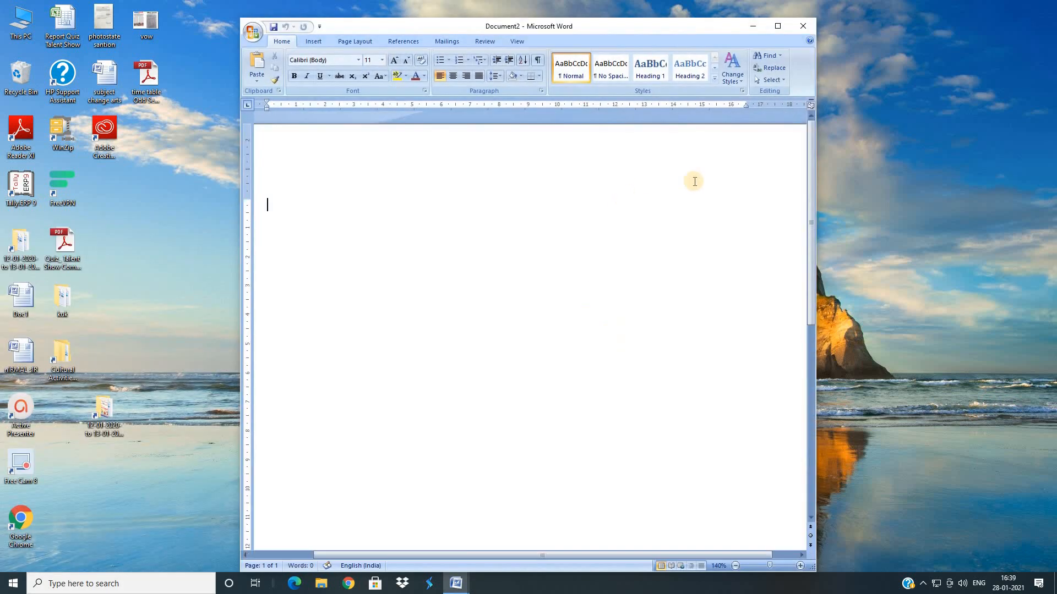
click(777, 27)
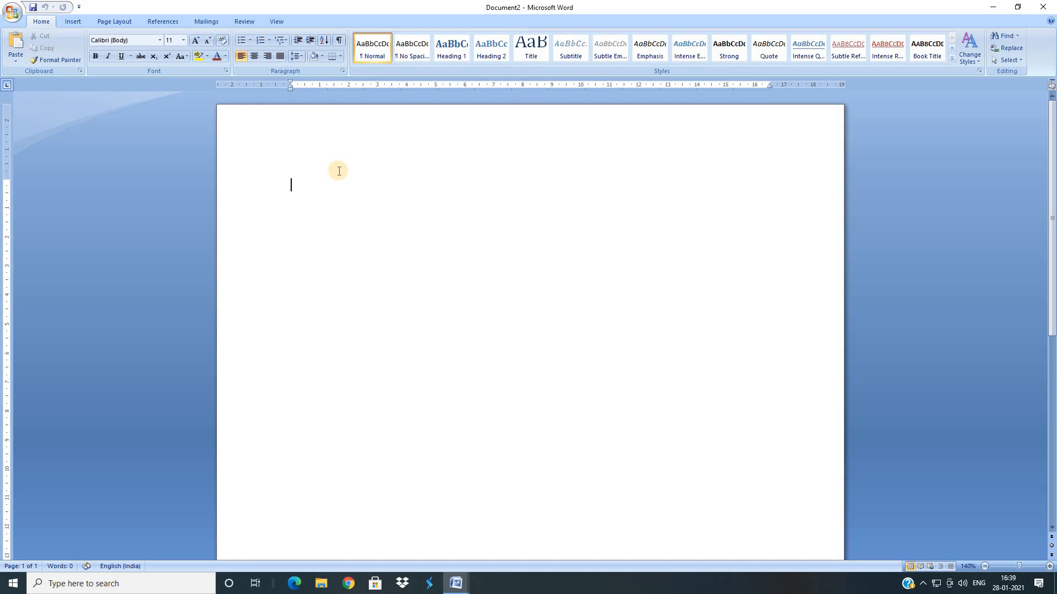
Insert a table with 4 columns and 4 rows at the start of the blank document.
click(78, 22)
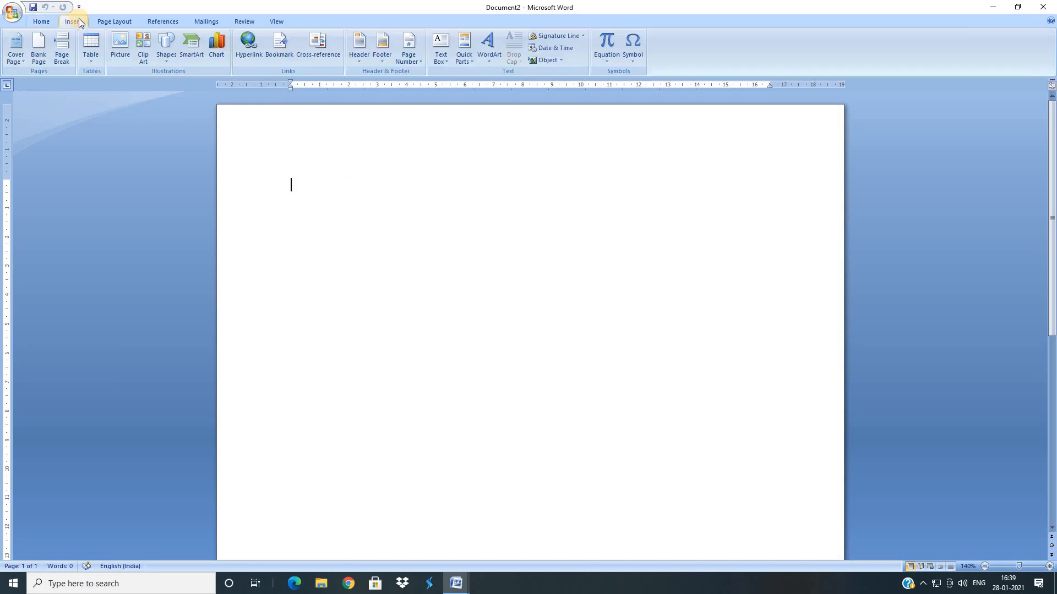
click(91, 62)
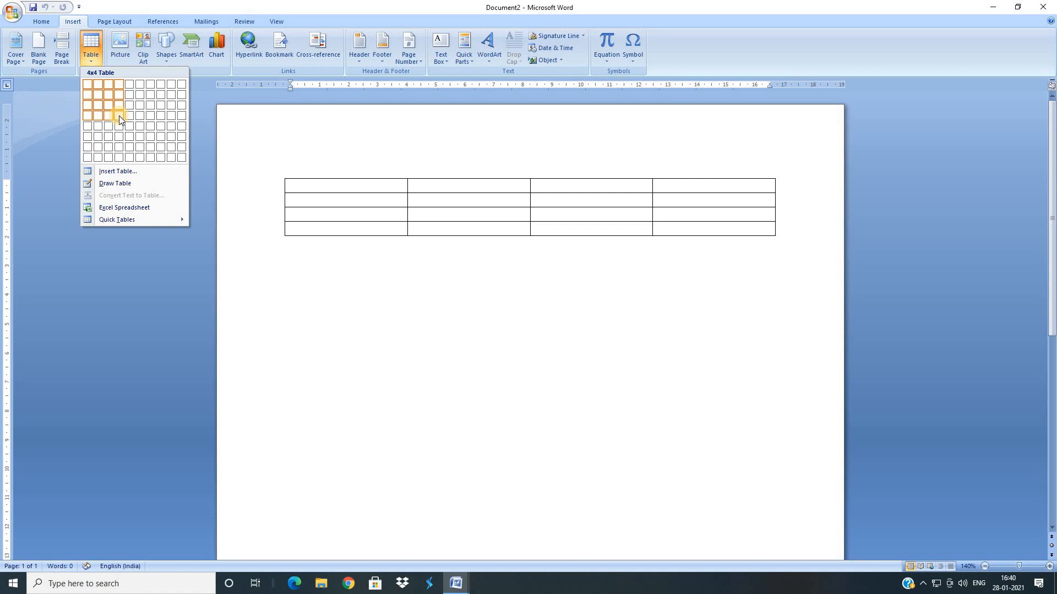
click(117, 172)
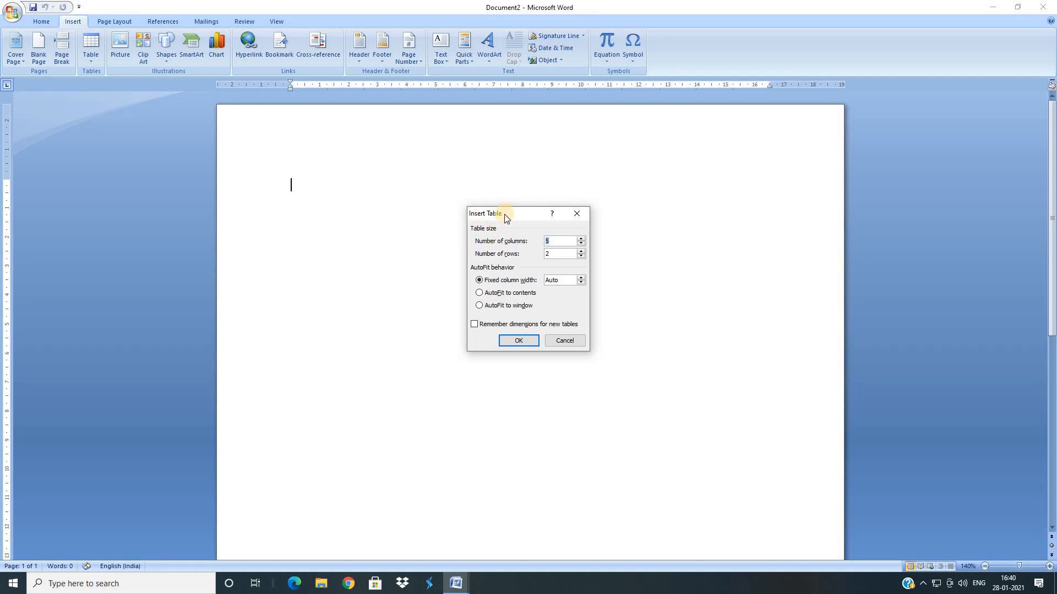
drag(492, 218, 489, 164)
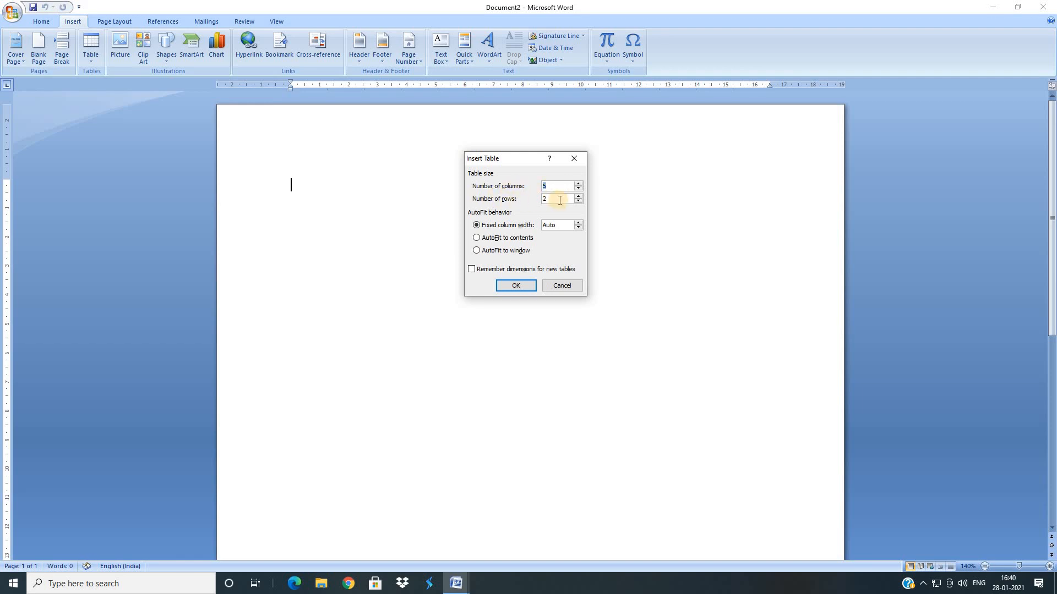
click(550, 186)
click(516, 286)
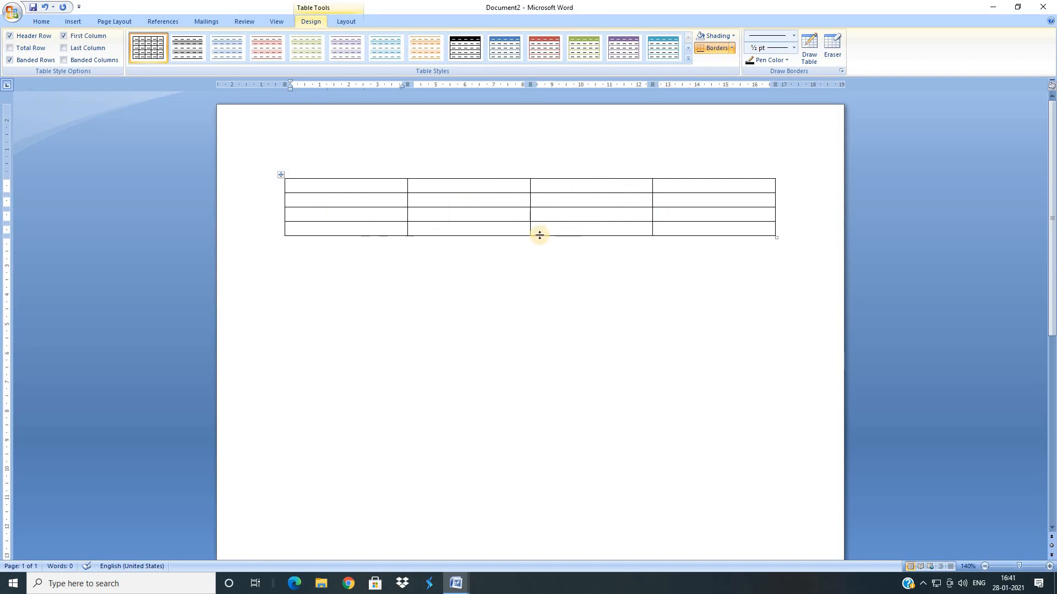
Move the whole empty table down the page, leaving blank space above it.
click(280, 174)
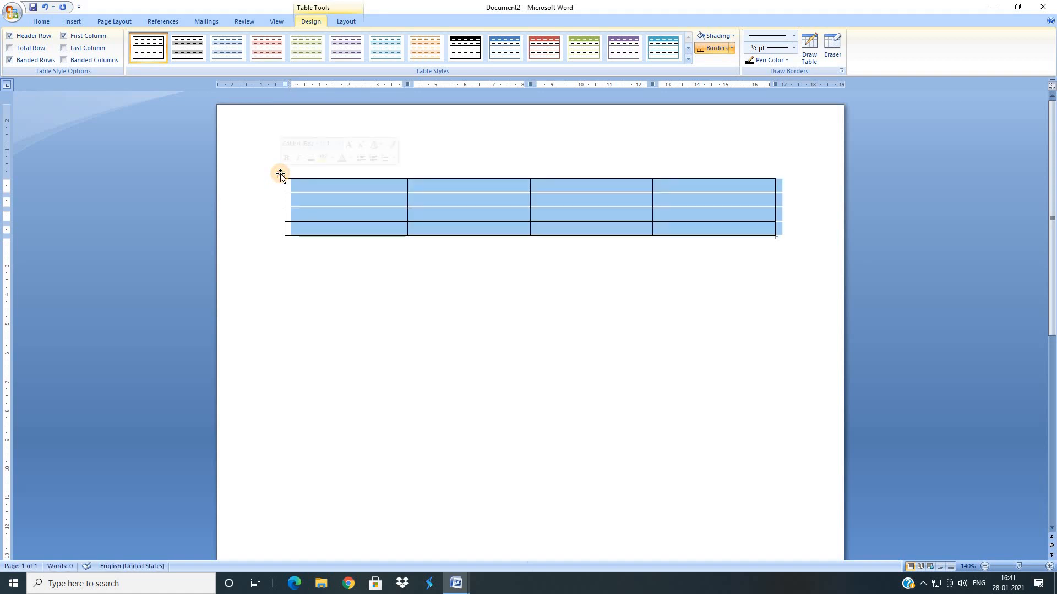
drag(281, 175, 286, 266)
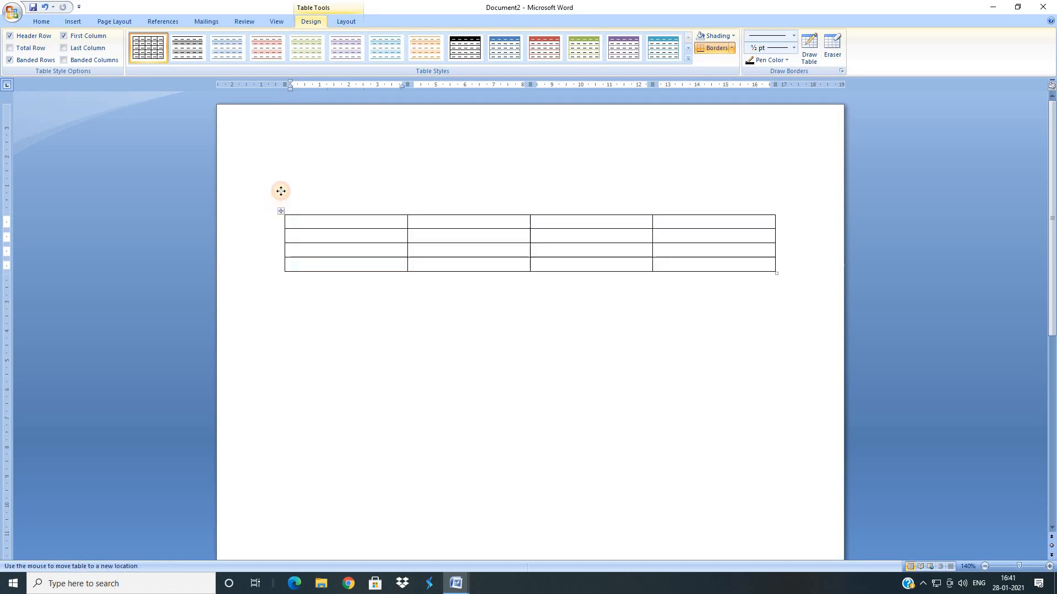
click(279, 211)
mouse_move(279, 213)
mouse_down()
mouse_move(278, 246)
mouse_move(276, 232)
mouse_up()
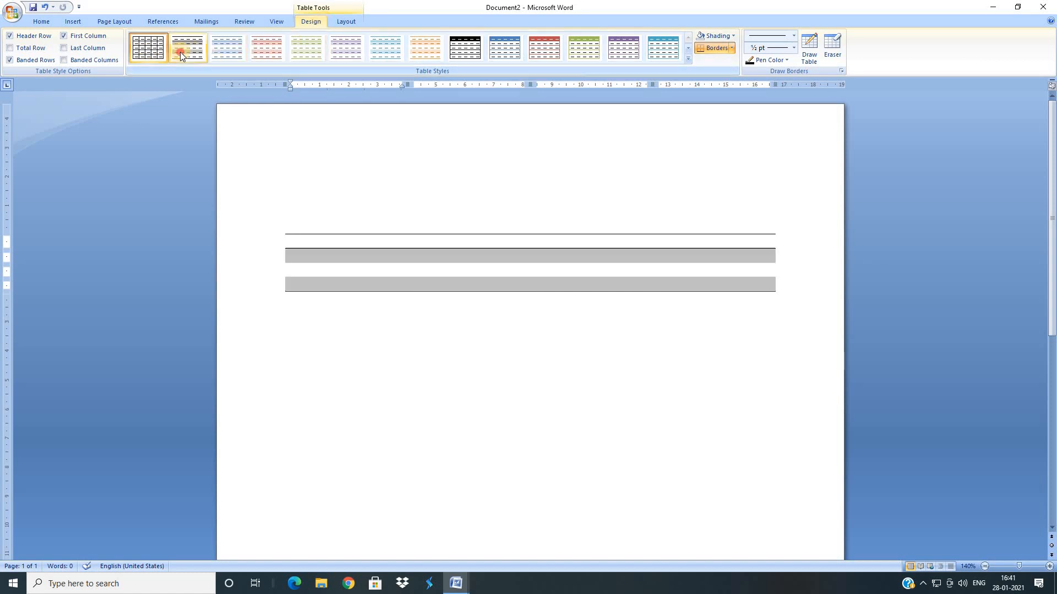
Try several coloured built-in table styles on the table and restore the plain black grid style.
click(222, 53)
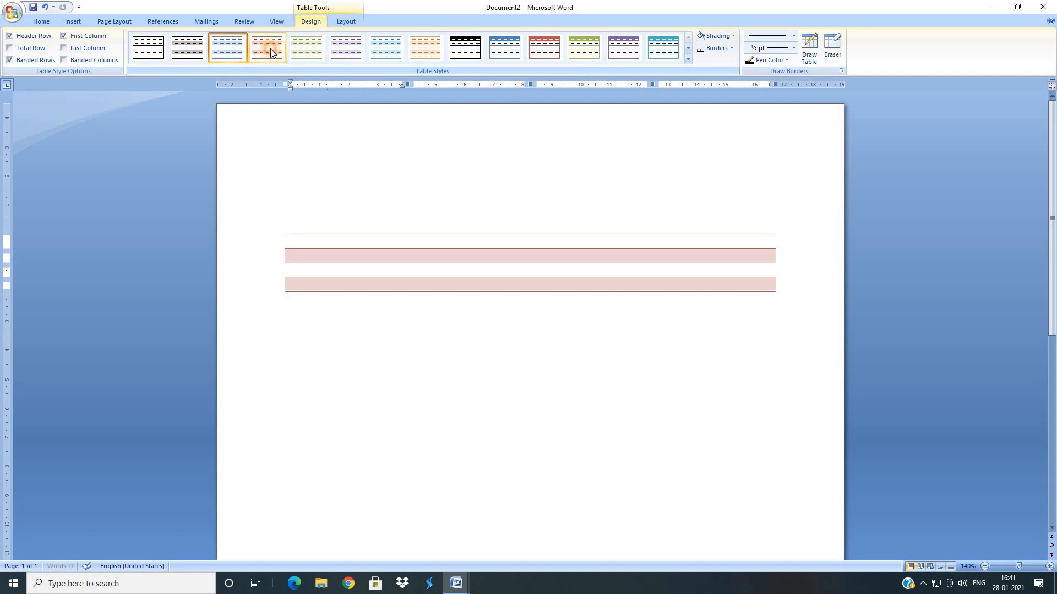
click(303, 48)
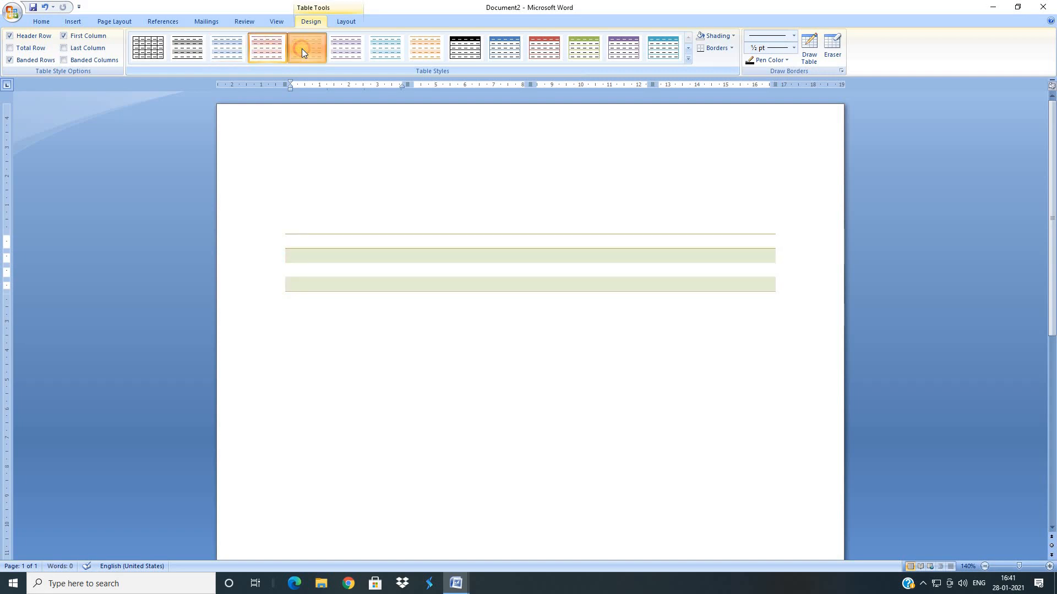
click(342, 48)
click(387, 46)
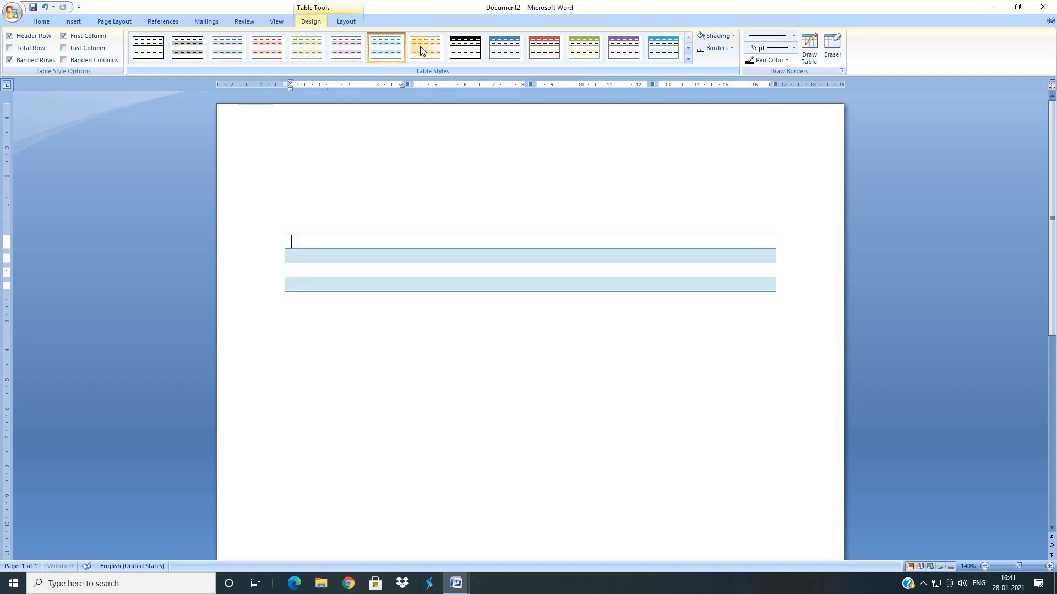
click(438, 47)
click(468, 51)
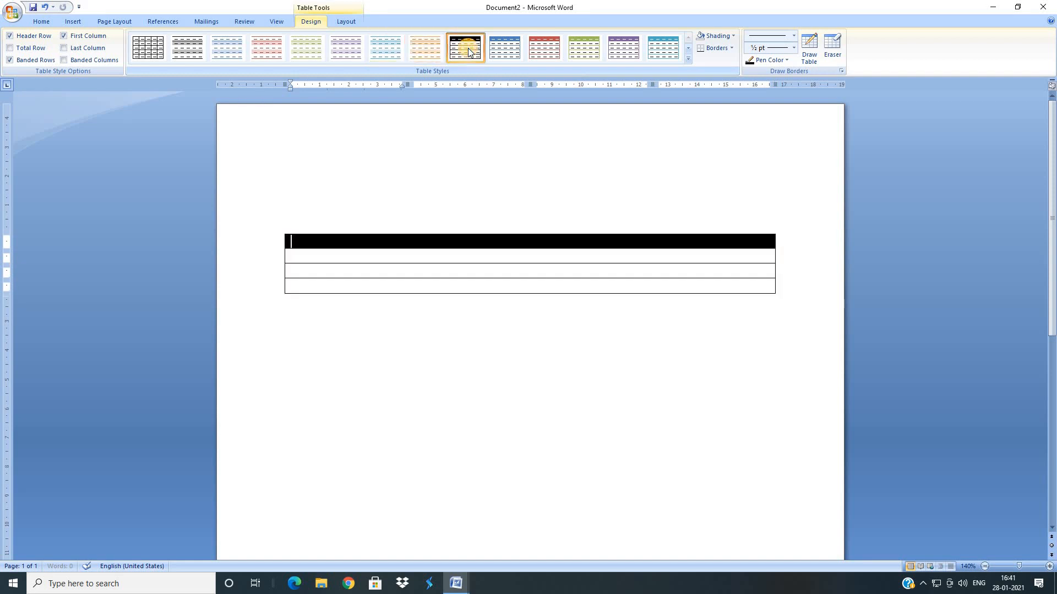
click(507, 48)
click(554, 51)
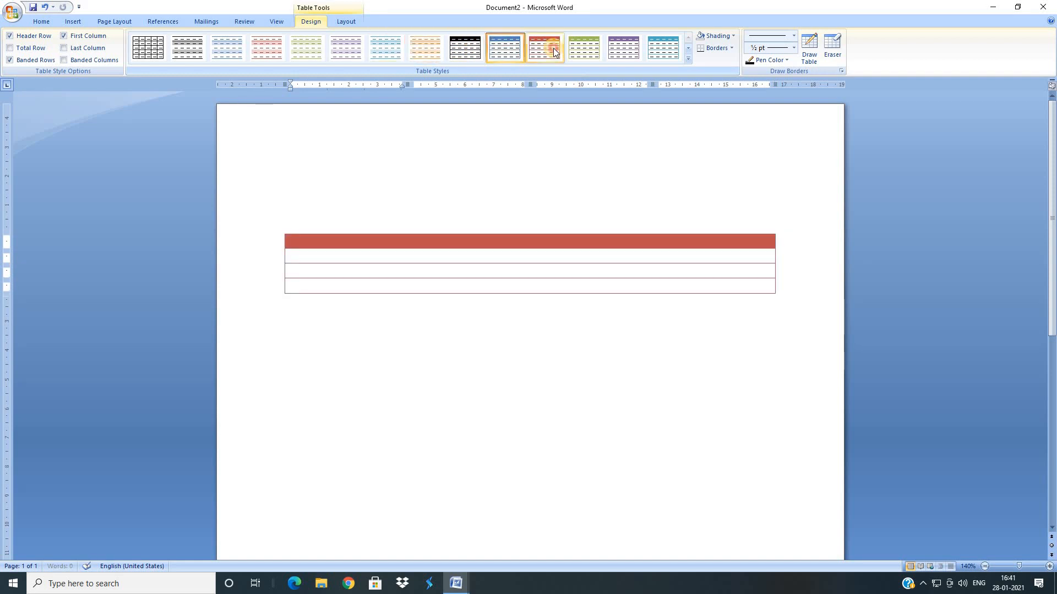
click(594, 50)
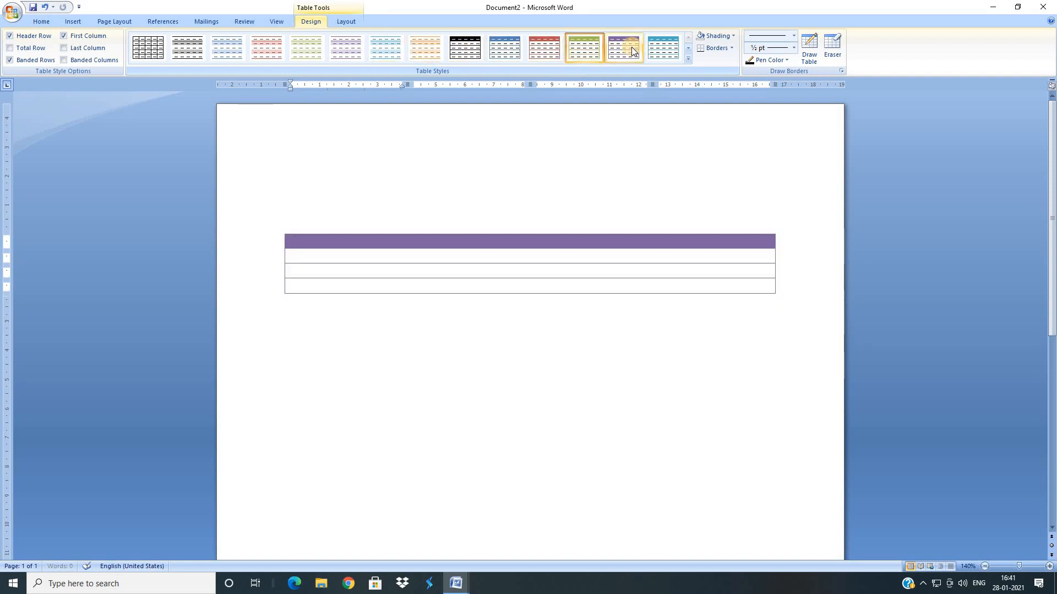
click(627, 49)
click(659, 49)
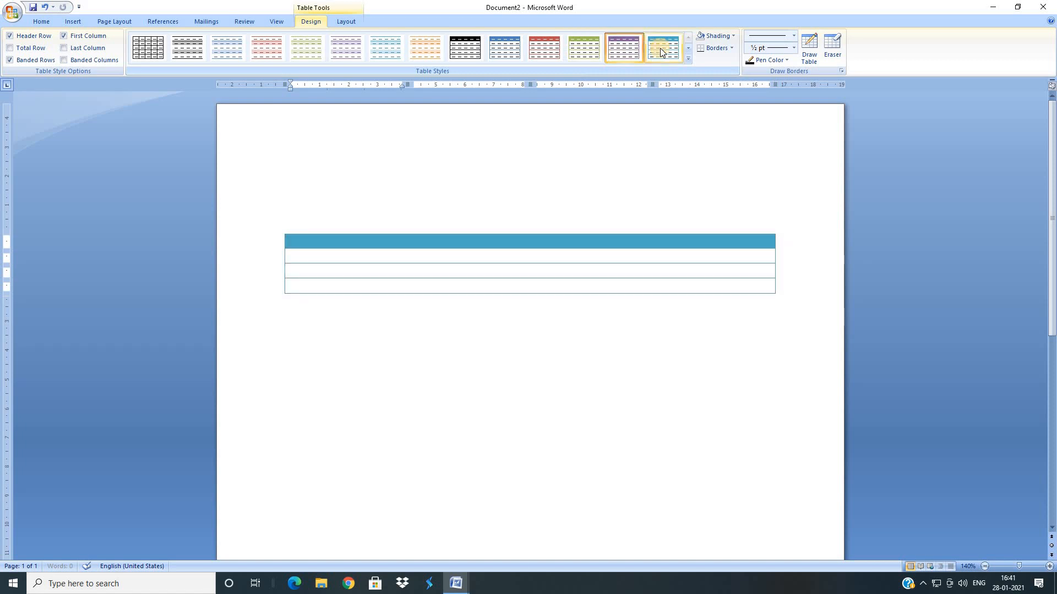
click(153, 52)
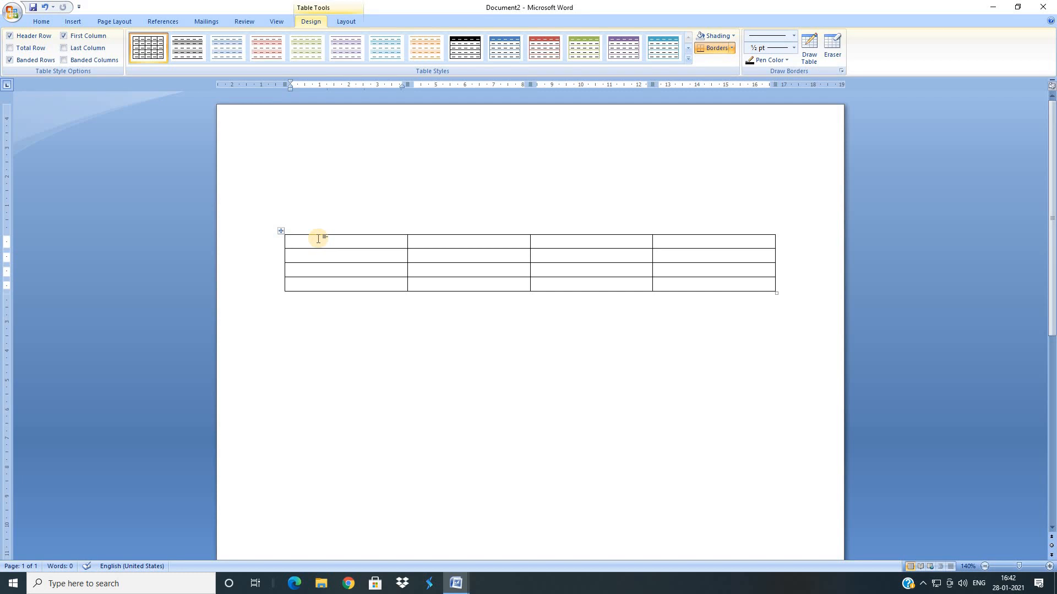
Fill the table's first row with the headings Roll Number, Name, Class and Marks.
text(Roll Number)
key(Tab)
text(Name)
key(Tab)
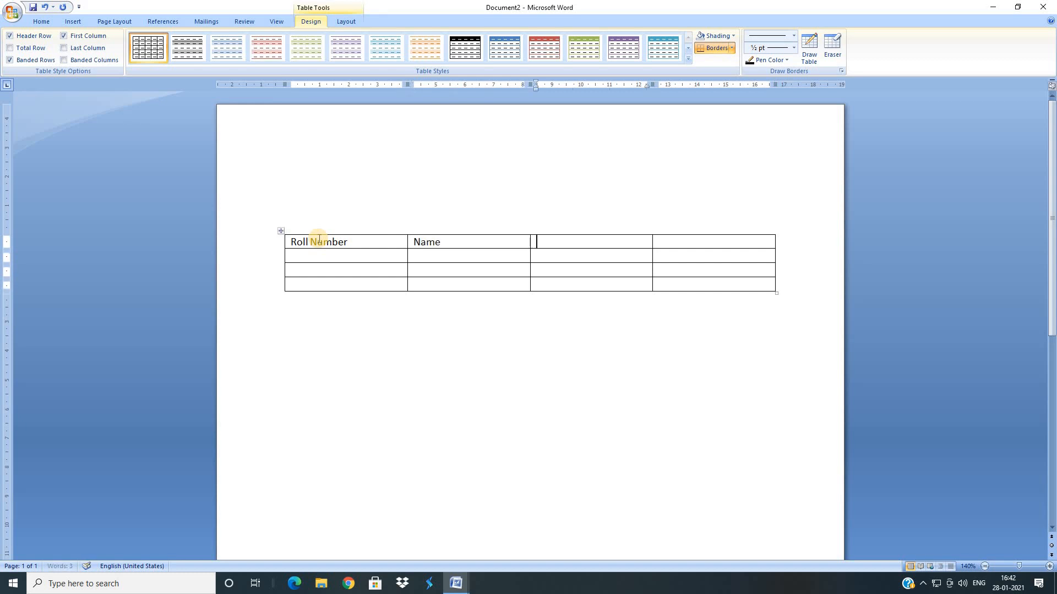
text(Class)
key(Tab)
text(Marks)
Enter 101, 102 and 103 in the three rows of the Roll Number column.
click(317, 255)
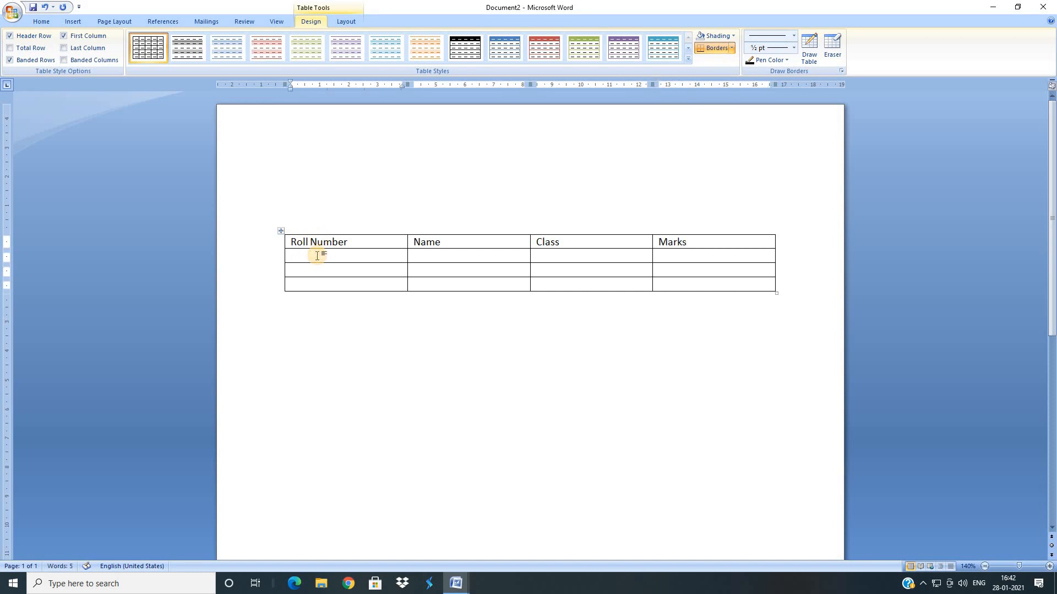
text(101)
click(308, 266)
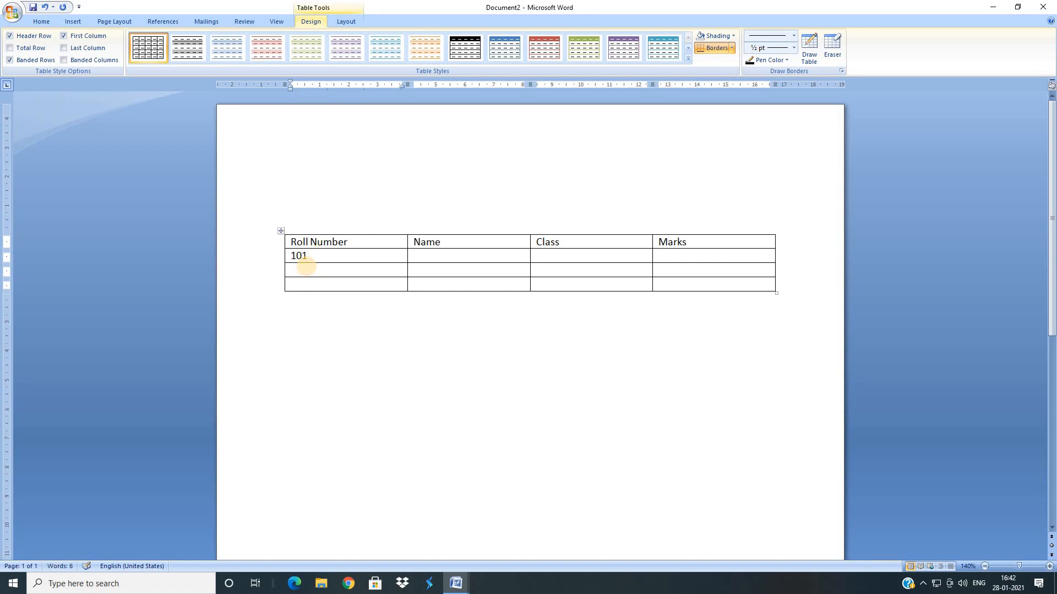
text(102)
click(310, 285)
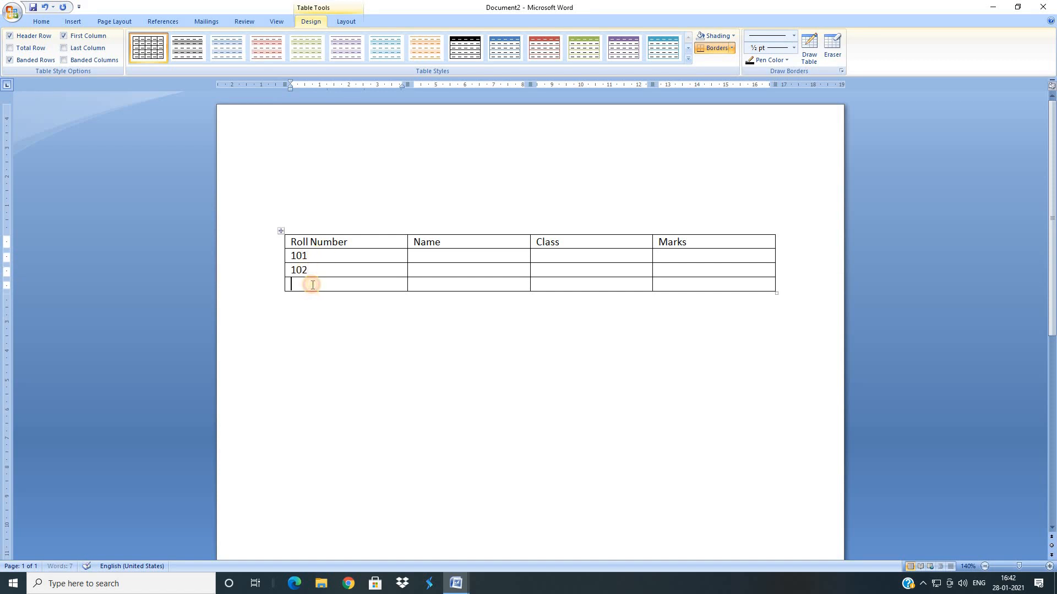
text(102)
key(BackSpace)
text(3)
Enter aaa, bbb and ccc in the Name column for rows 101 to 103.
click(429, 255)
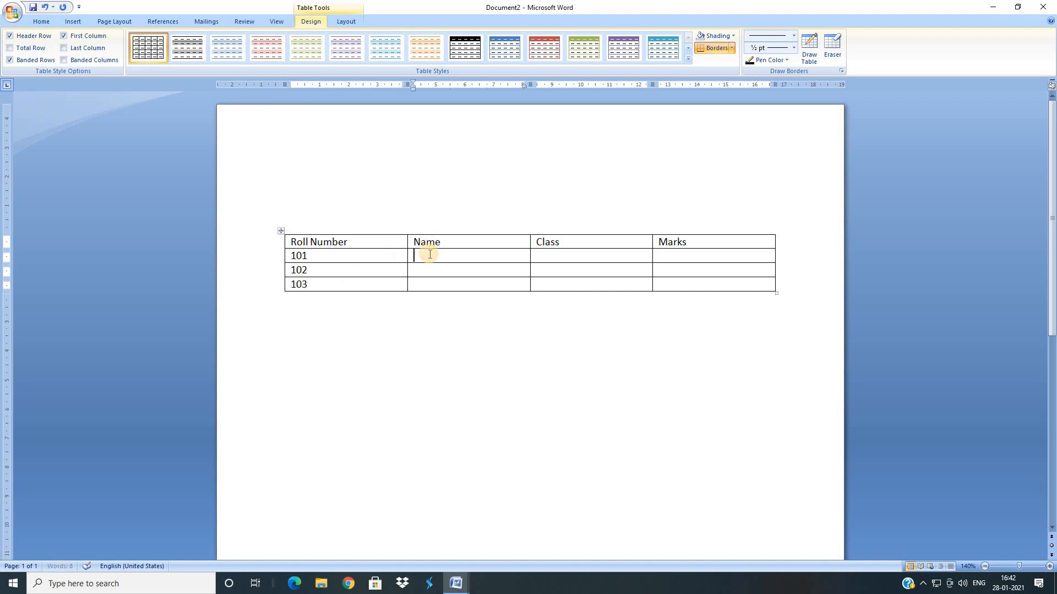
text(aaa)
click(422, 272)
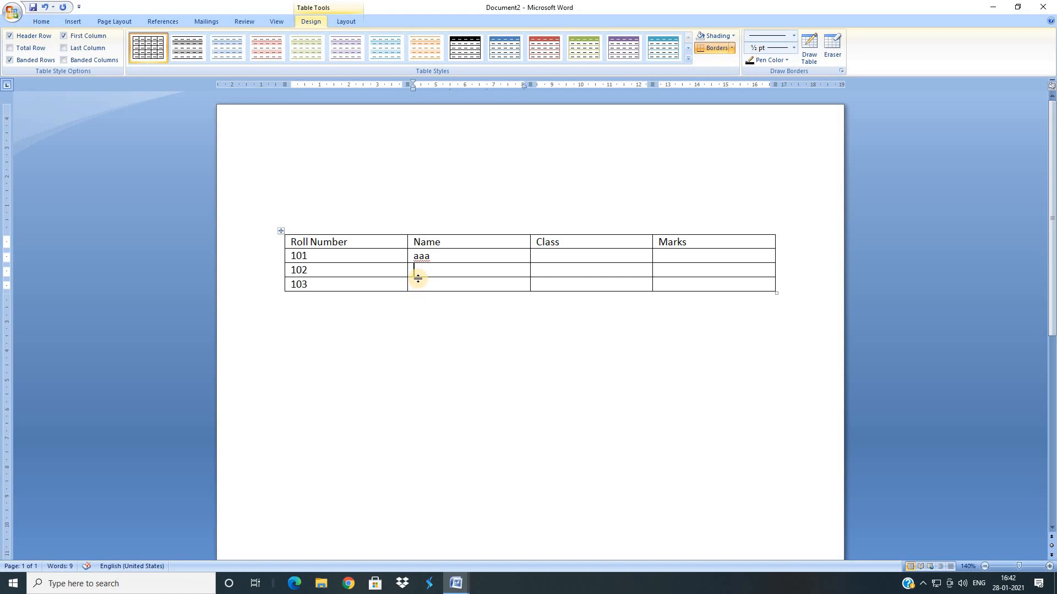
text(bbb)
click(424, 286)
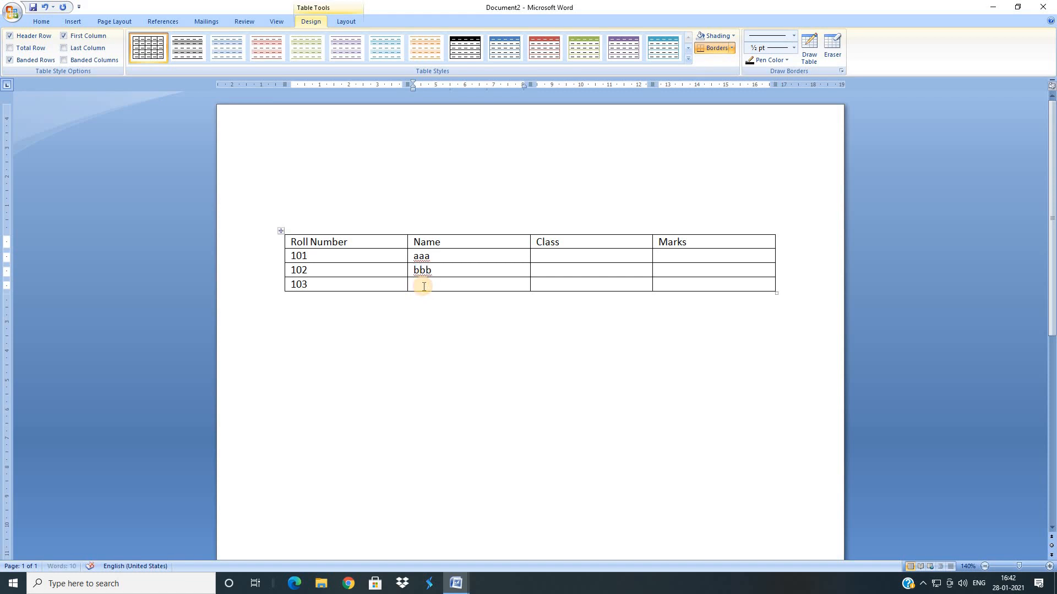
text(ccc)
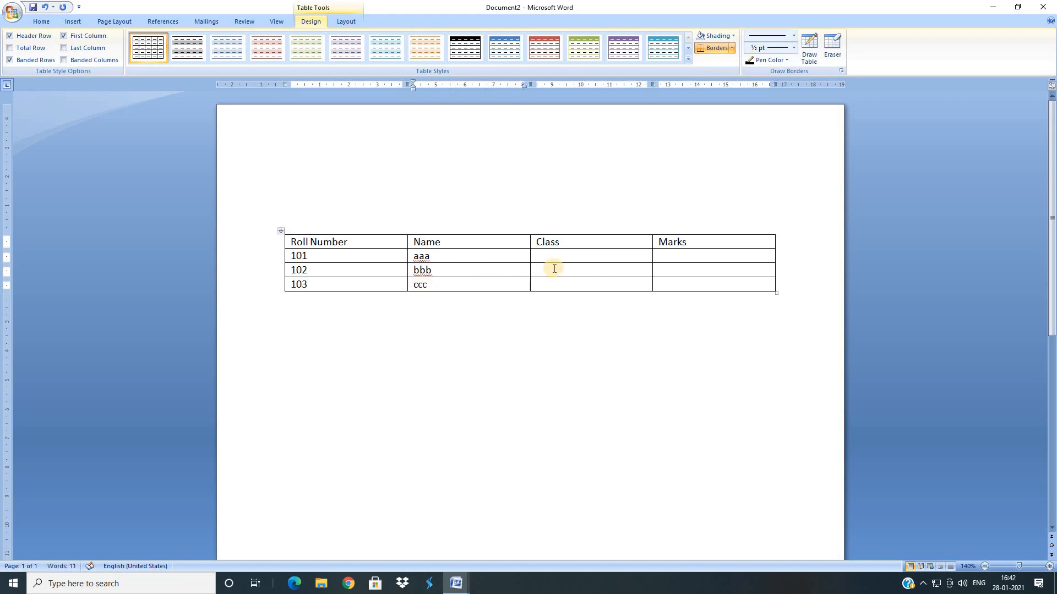
Enter BSc I in the Class column for all three student rows.
click(598, 256)
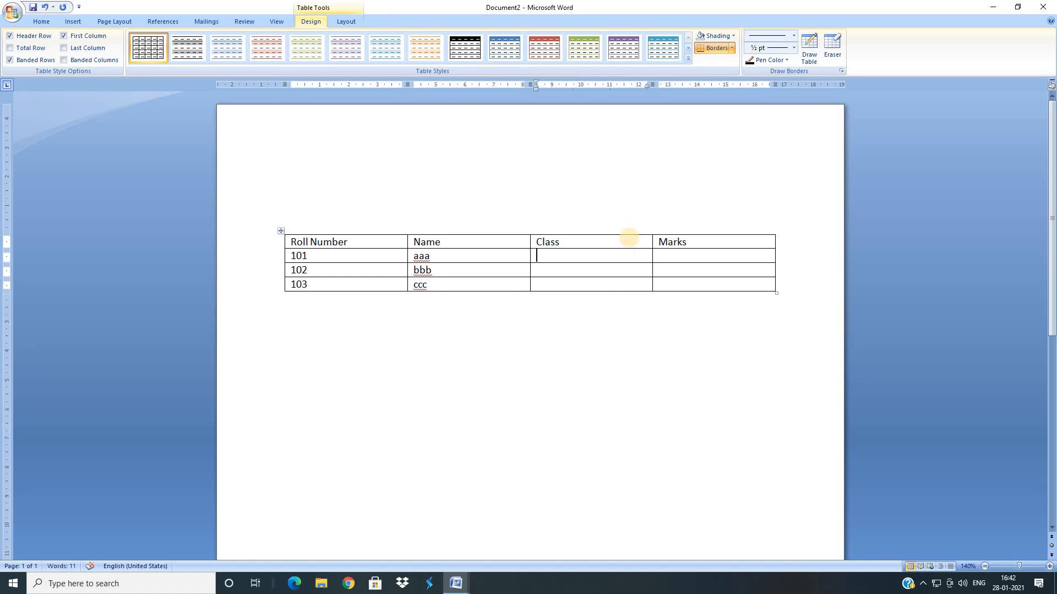
text(BSc I)
drag(529, 255, 553, 286)
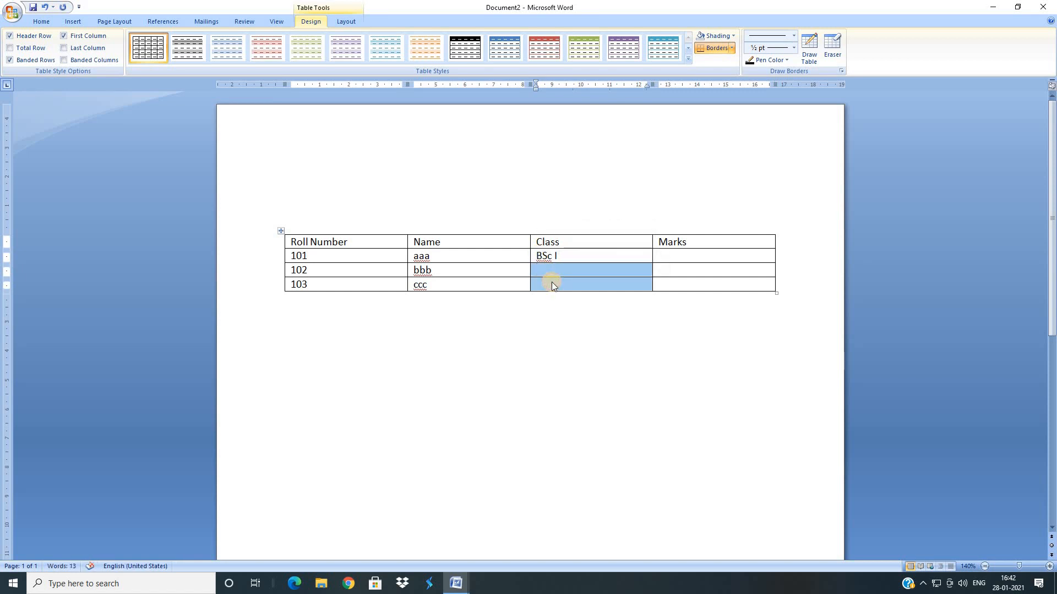
text(BSc I BSc I)
Enter the marks 82, 75 and 89 for roll numbers 101, 102 and 103.
click(687, 257)
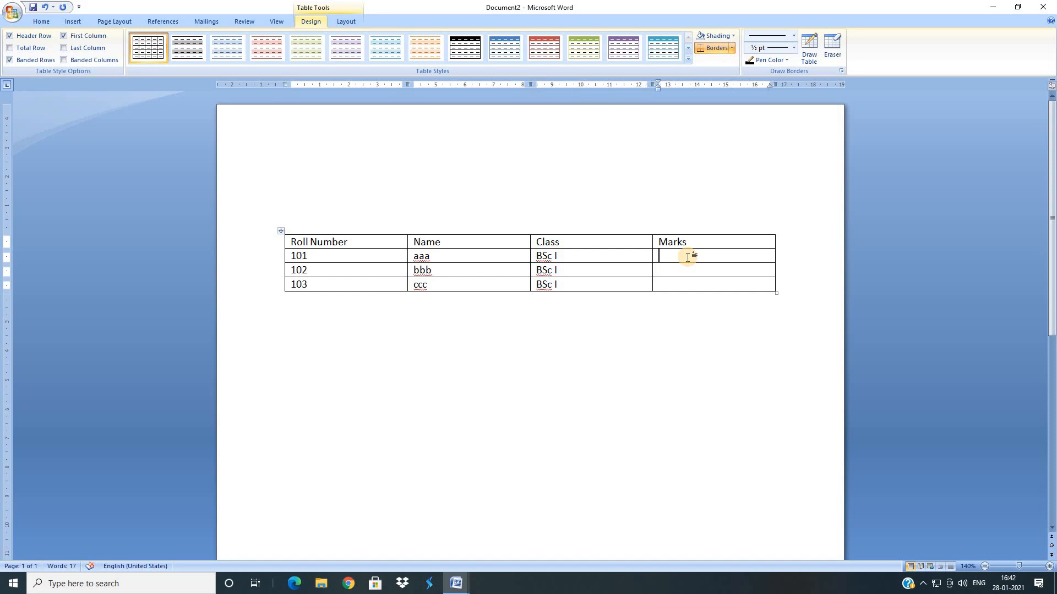
text(82)
key(Down)
text(75)
key(Down)
text(89)
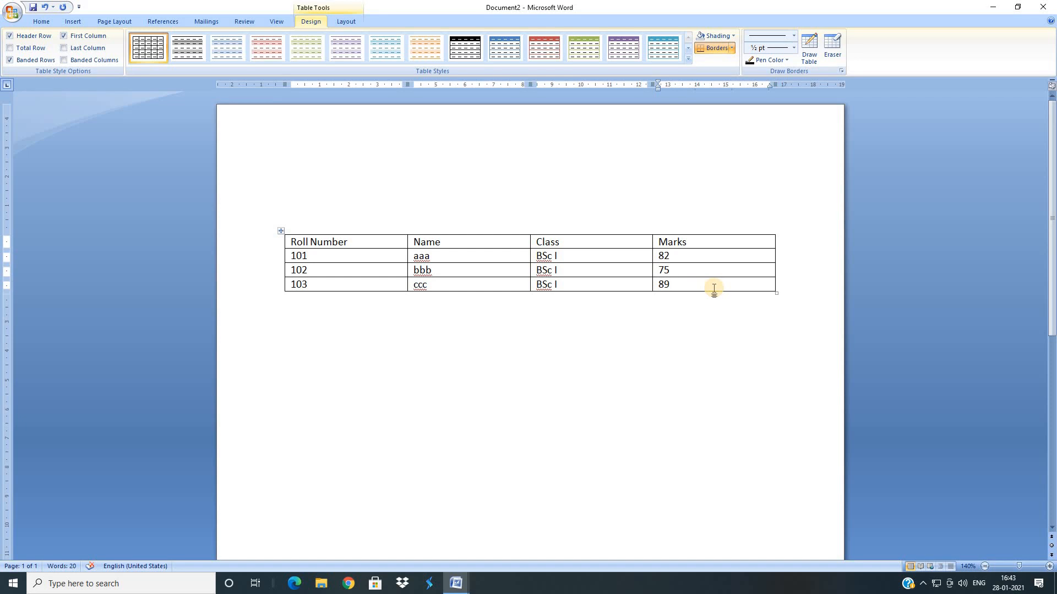
Insert an empty row directly below the row for roll number 102.
click(779, 271)
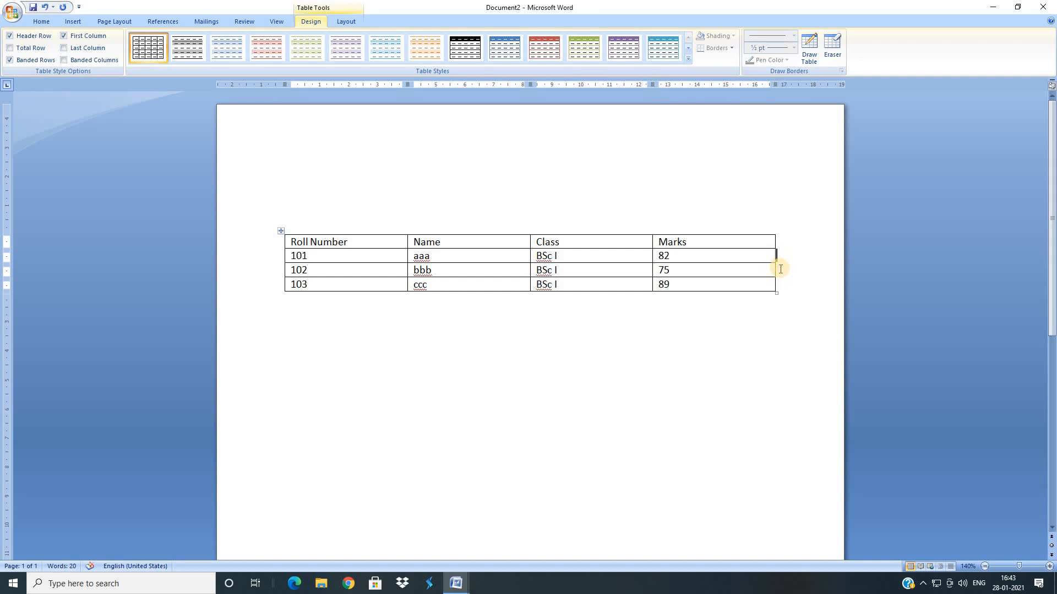
click(779, 268)
key(Return)
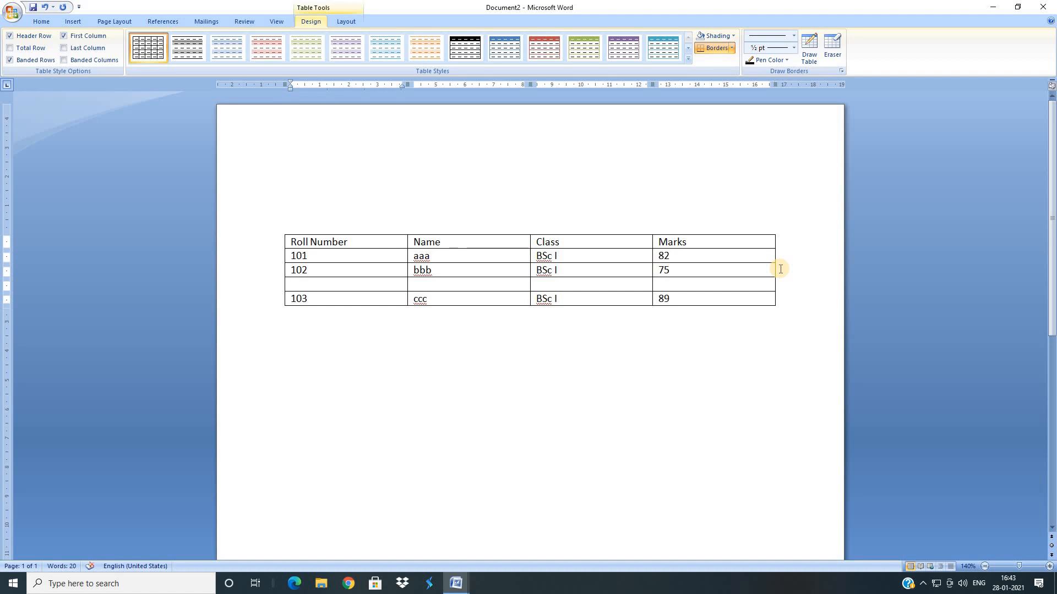
Add two empty rows at the end of the table, below the row for roll number 103.
click(785, 301)
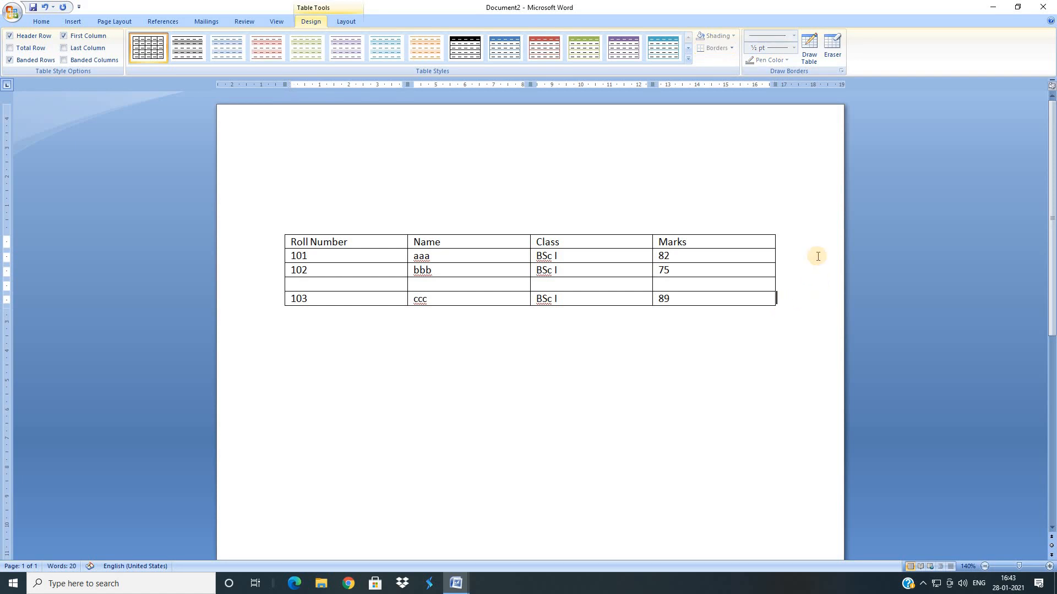
key(Return)
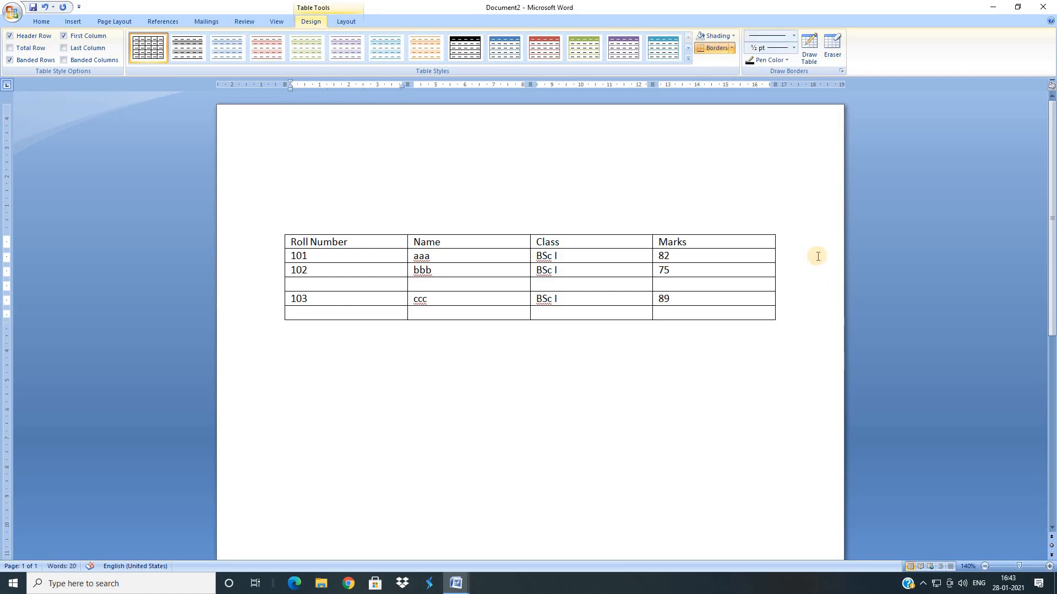
key(Tab)
key(Tab)
key(Tab)
key(Tab)
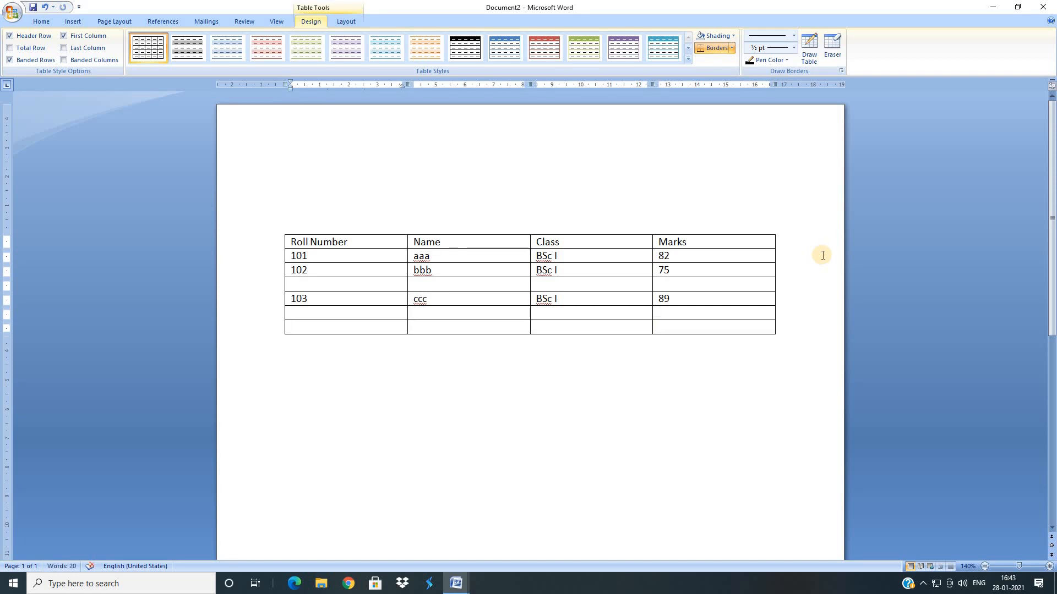
Narrow the Roll Number, Name, Class and Marks columns to about 2.7, 3, 3 and 3.2 cm wide.
click(380, 268)
drag(405, 87, 360, 96)
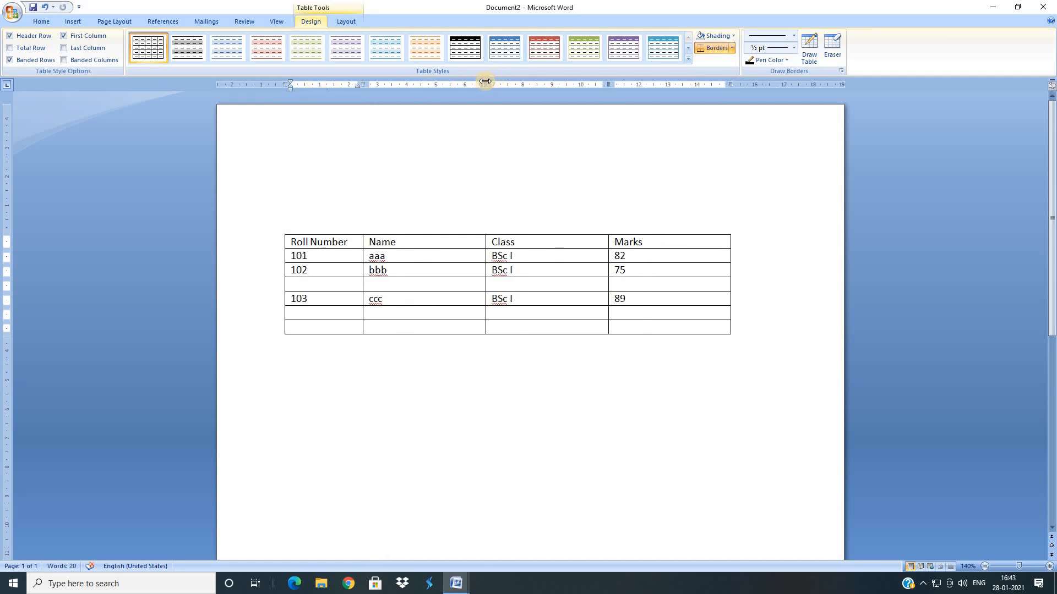
drag(485, 81, 450, 87)
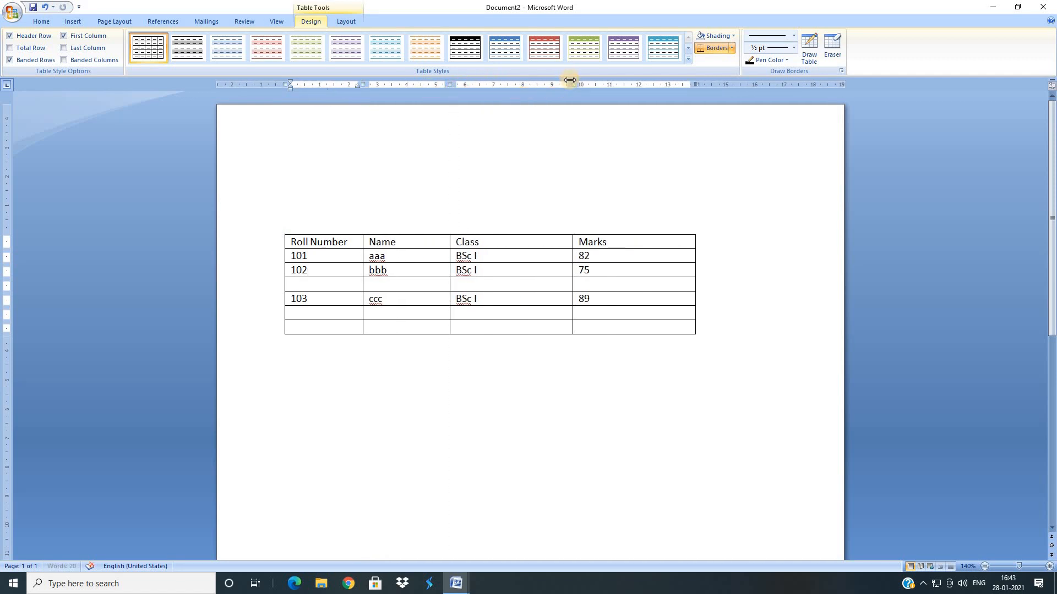
drag(570, 81, 537, 86)
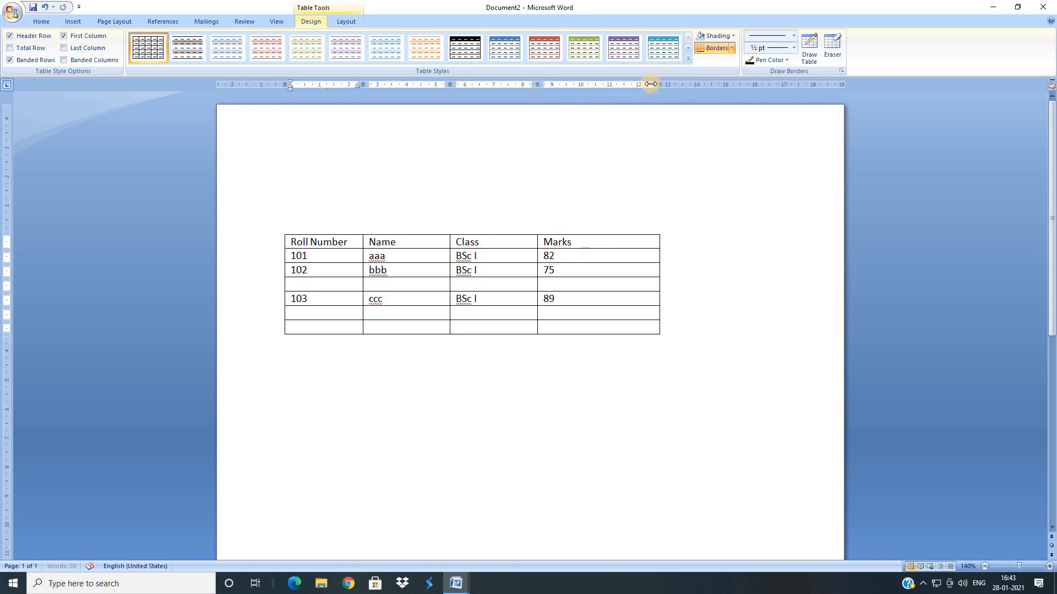
drag(651, 84, 631, 87)
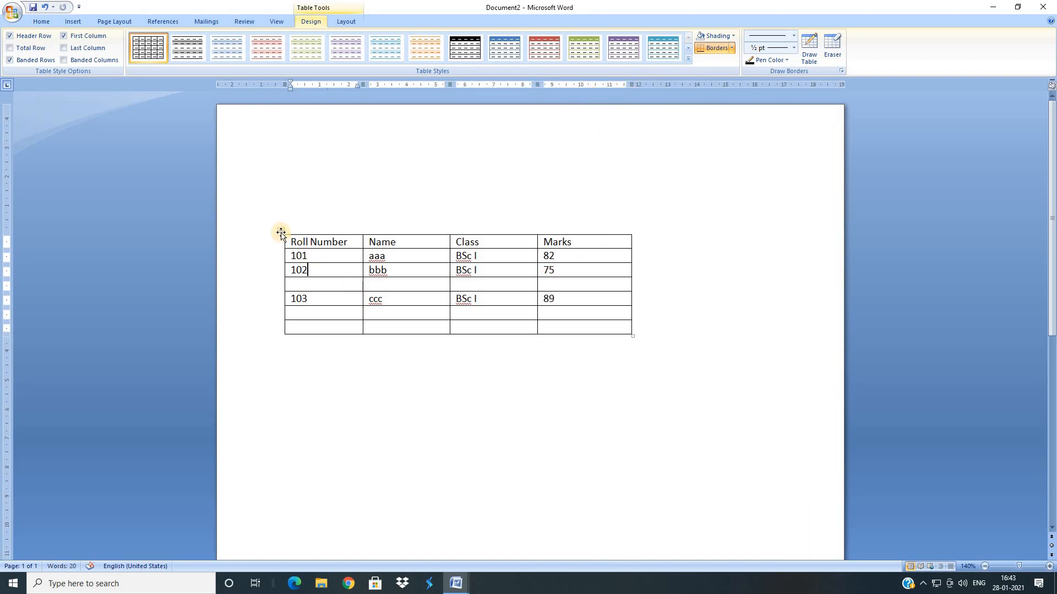
Center the whole table horizontally on the page.
click(280, 231)
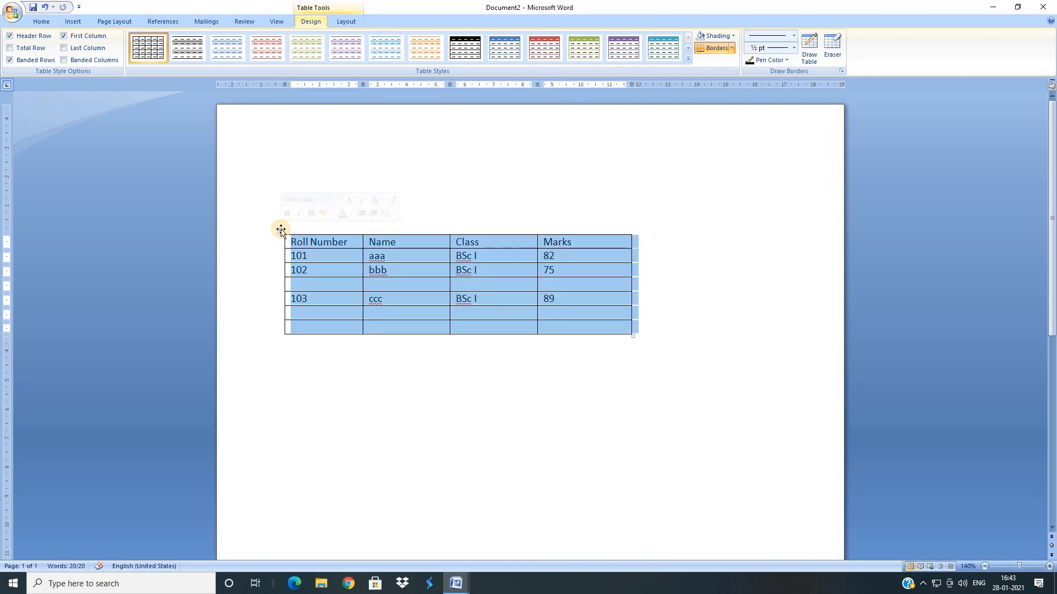
click(39, 21)
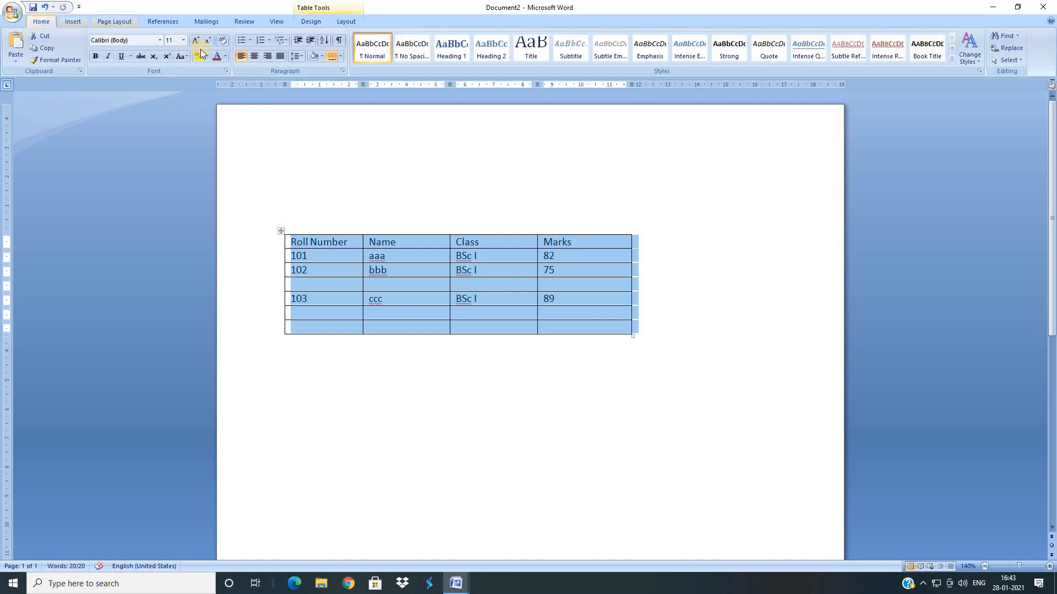
click(253, 56)
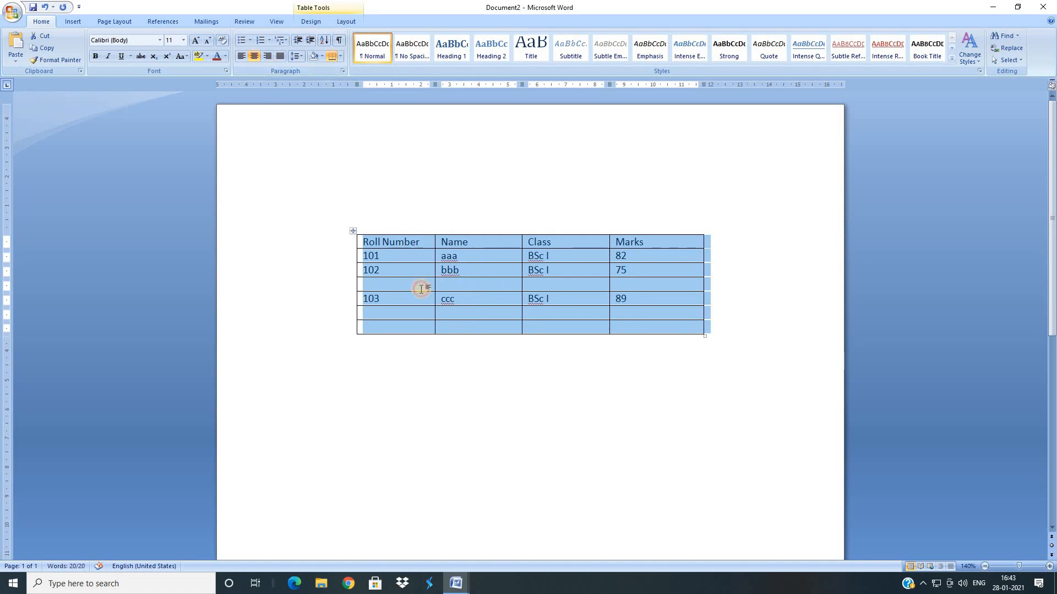
click(420, 284)
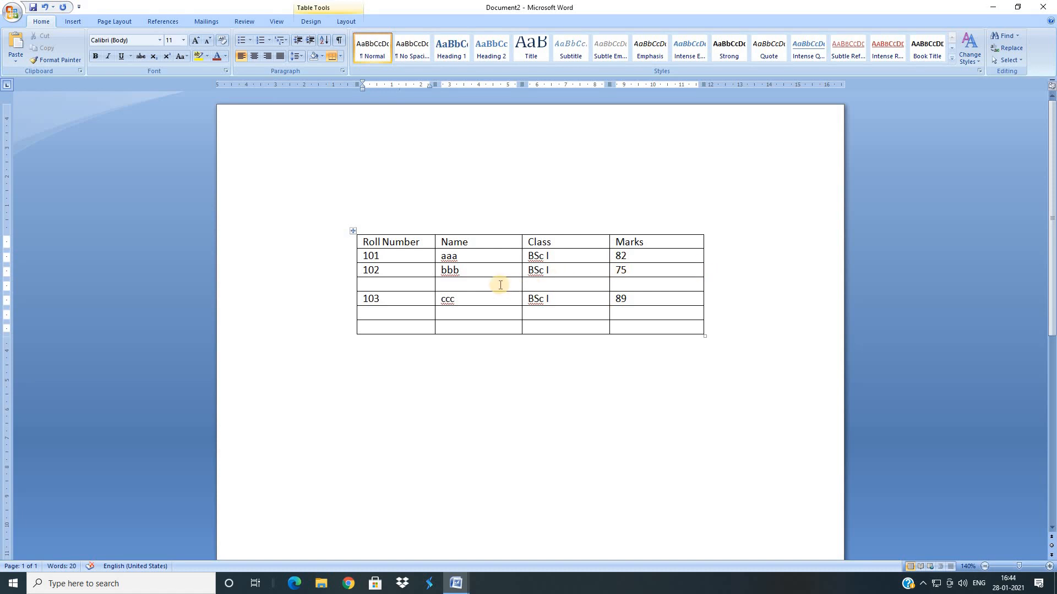
Insert another empty row directly below the row for roll number 102.
click(480, 271)
right_click(480, 270)
mouse_move(553, 315)
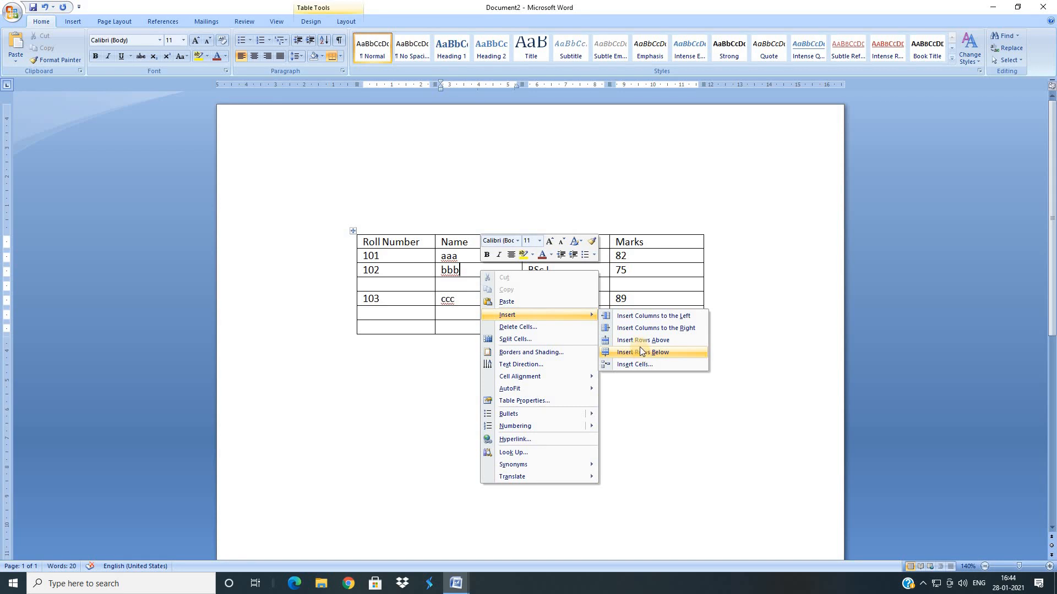
click(613, 350)
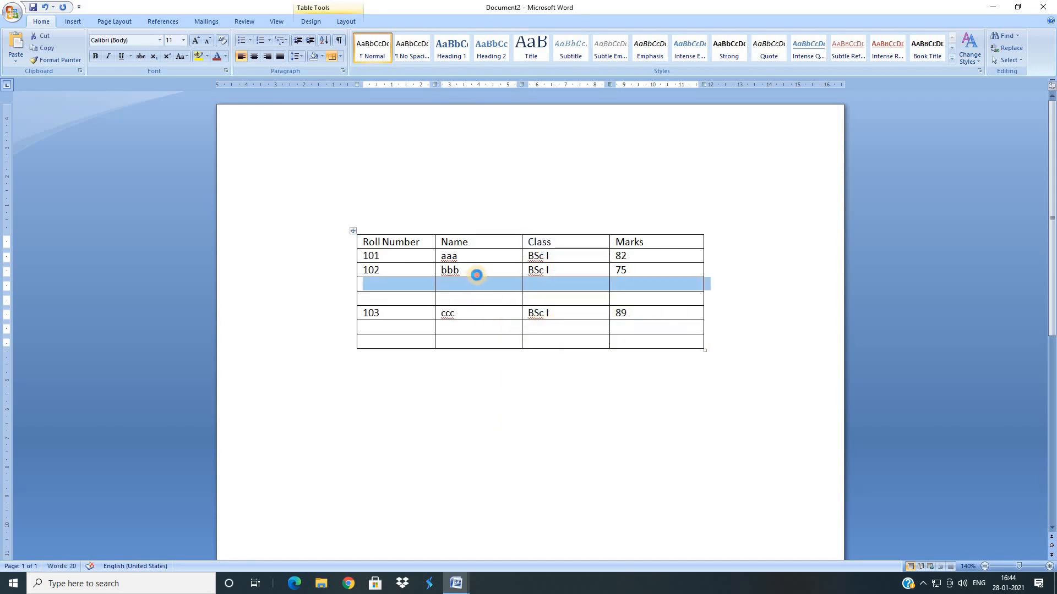
Insert an empty row directly above the row for roll number 102.
click(476, 273)
right_click(477, 273)
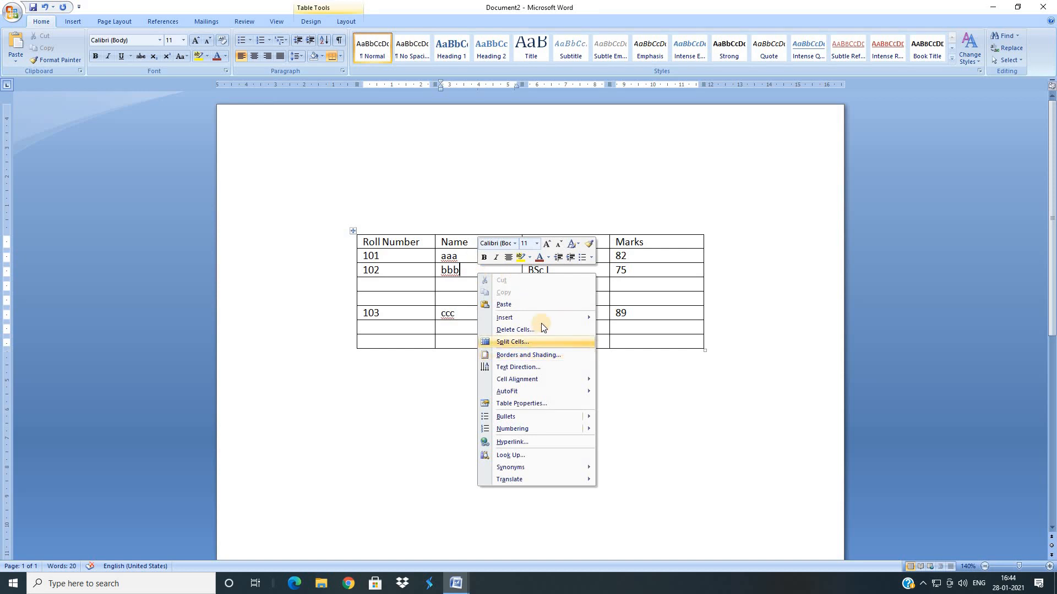
click(634, 343)
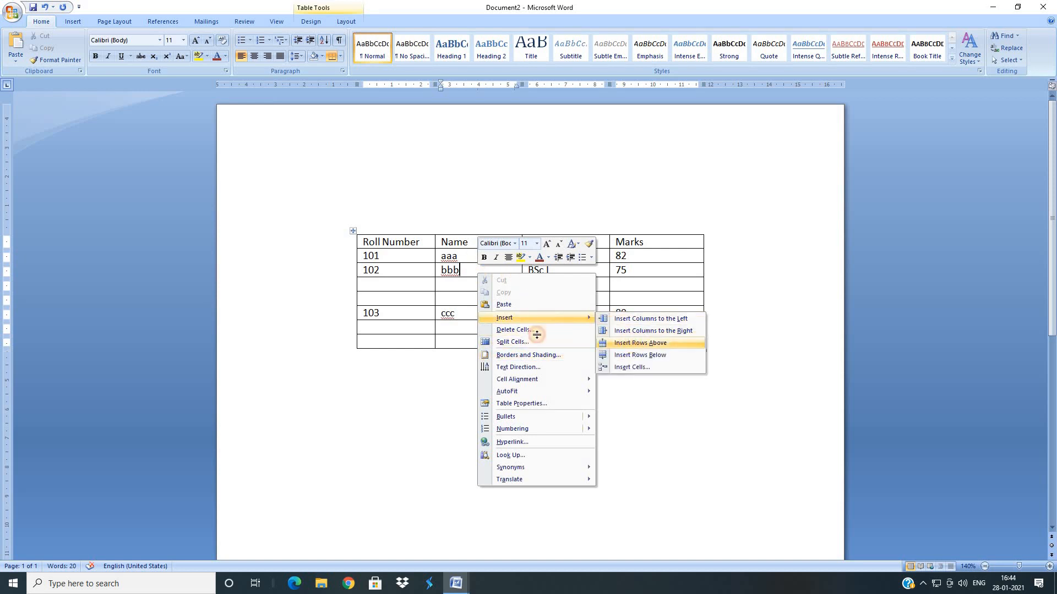
click(476, 289)
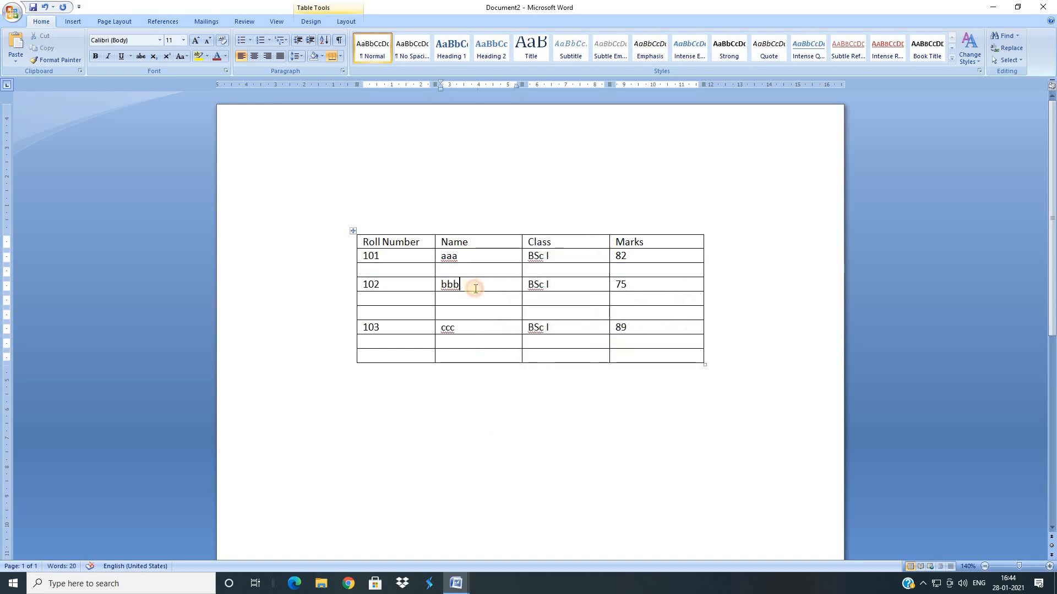
Delete the entire empty row directly above the row for roll number 103.
click(460, 313)
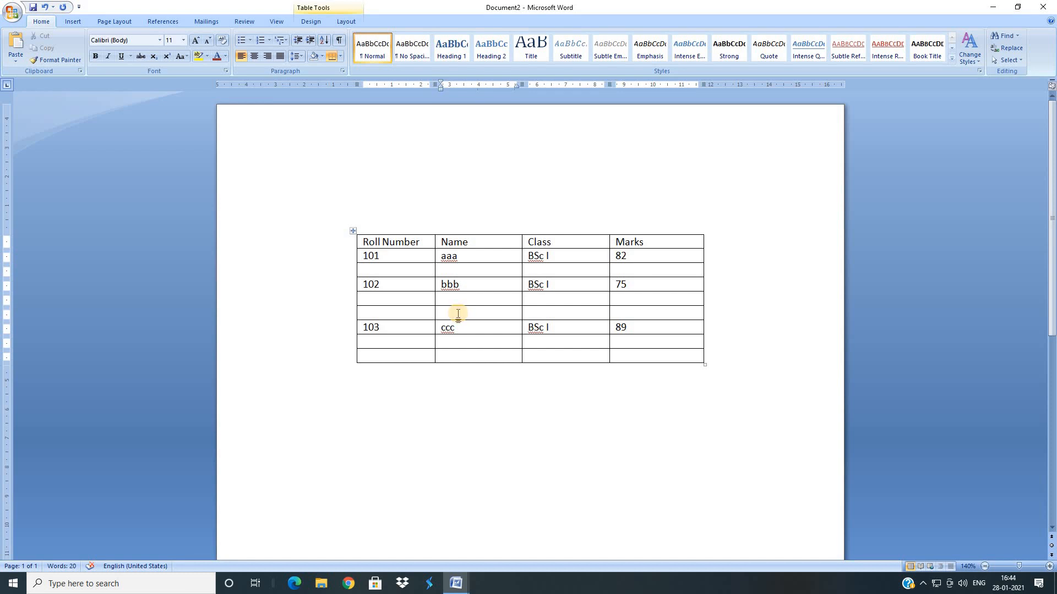
right_click(458, 314)
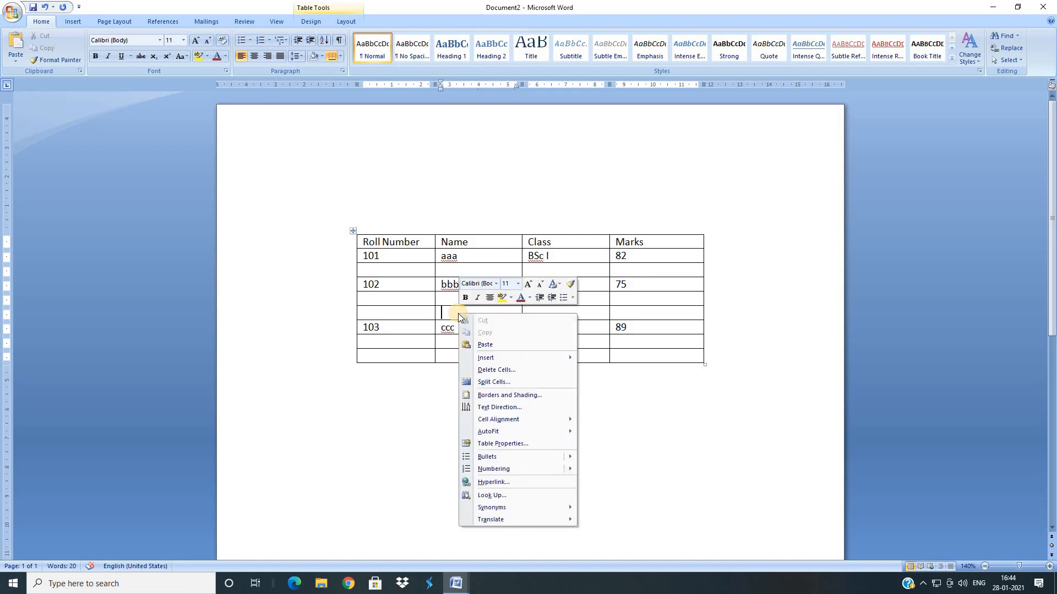
click(506, 371)
click(509, 284)
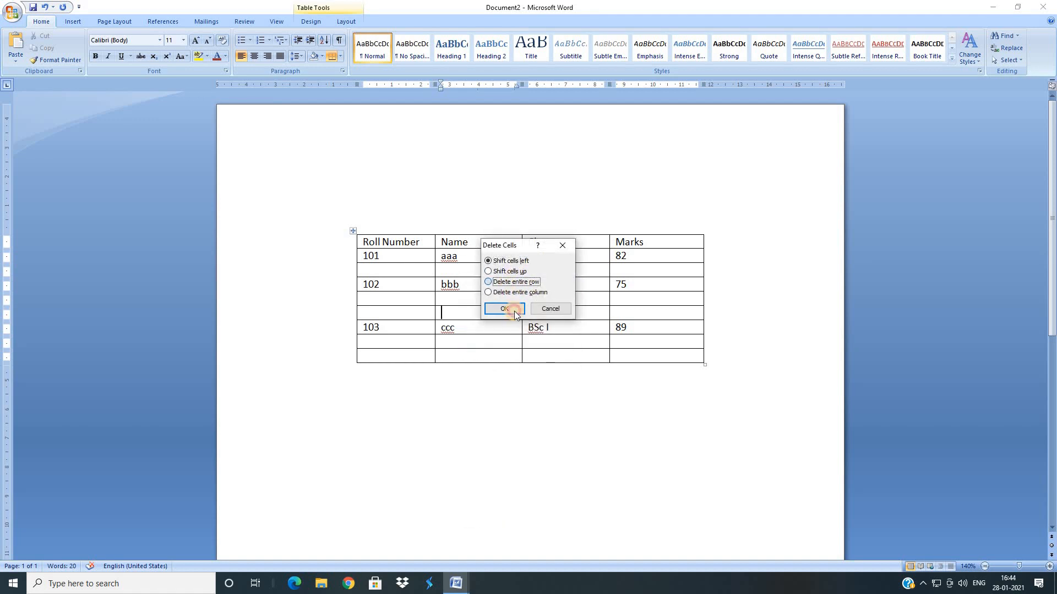
click(505, 309)
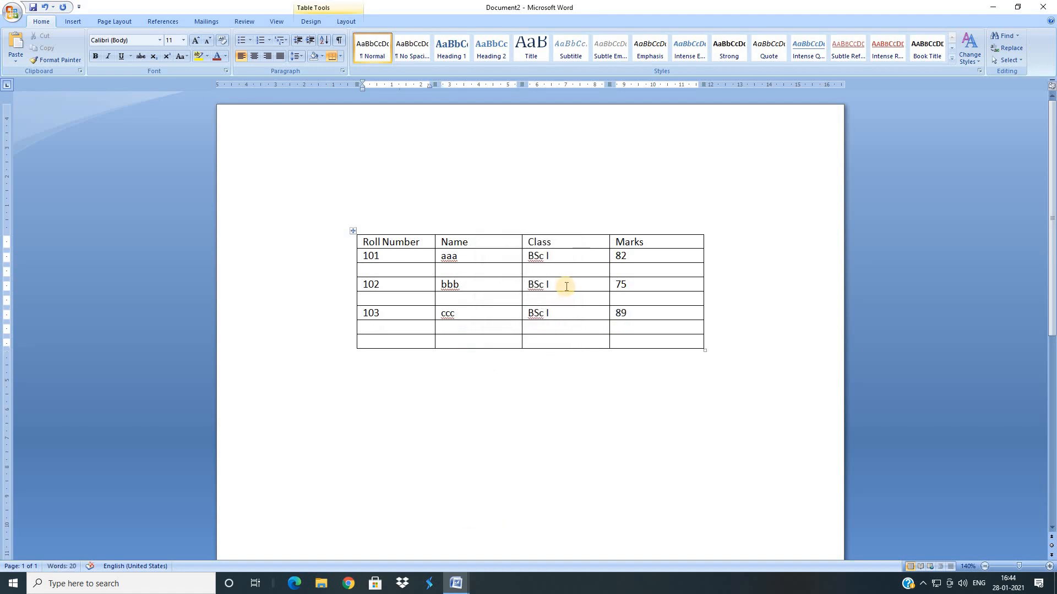
Delete the entire Marks column and undo that deletion.
click(638, 286)
right_click(638, 286)
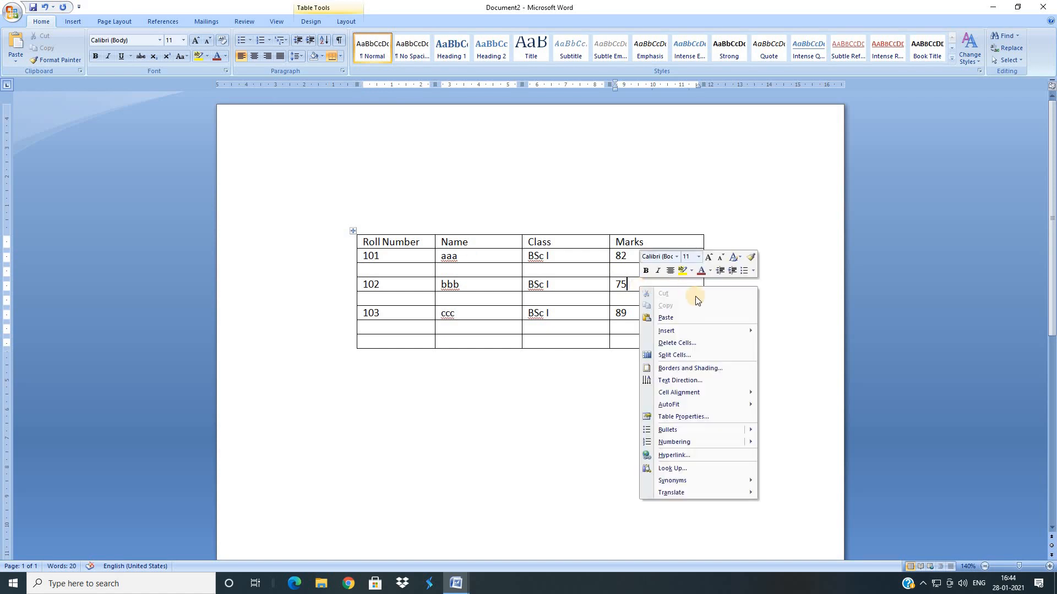
click(703, 344)
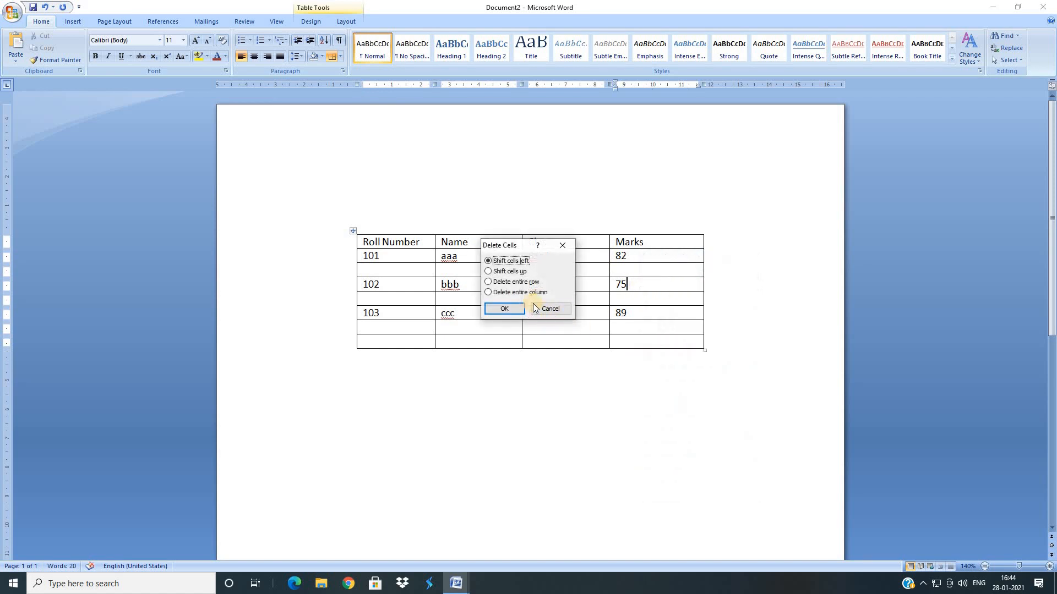
click(518, 294)
click(511, 309)
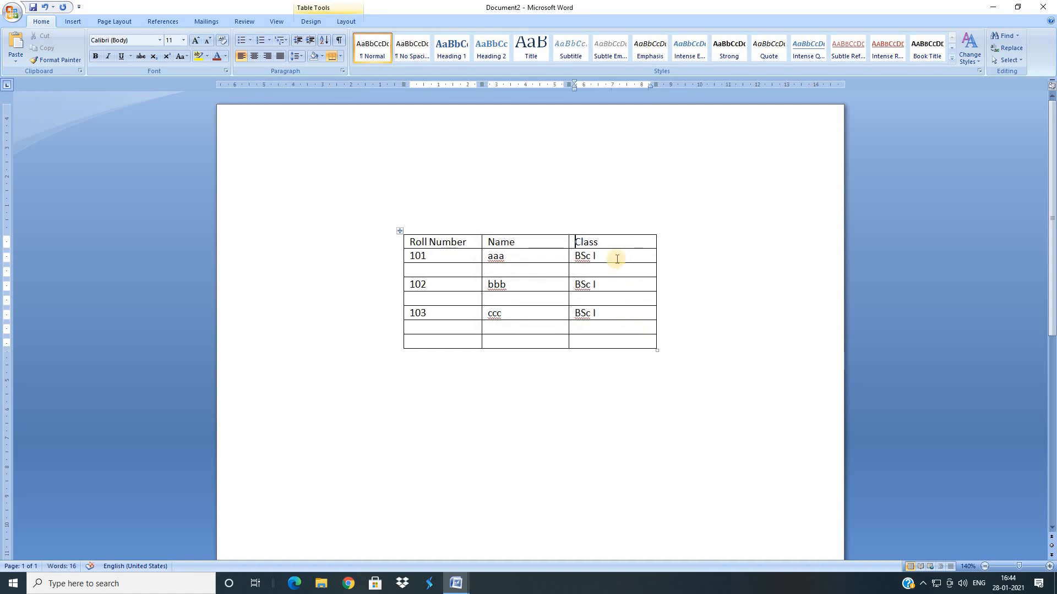
click(616, 258)
key(ctrl+z)
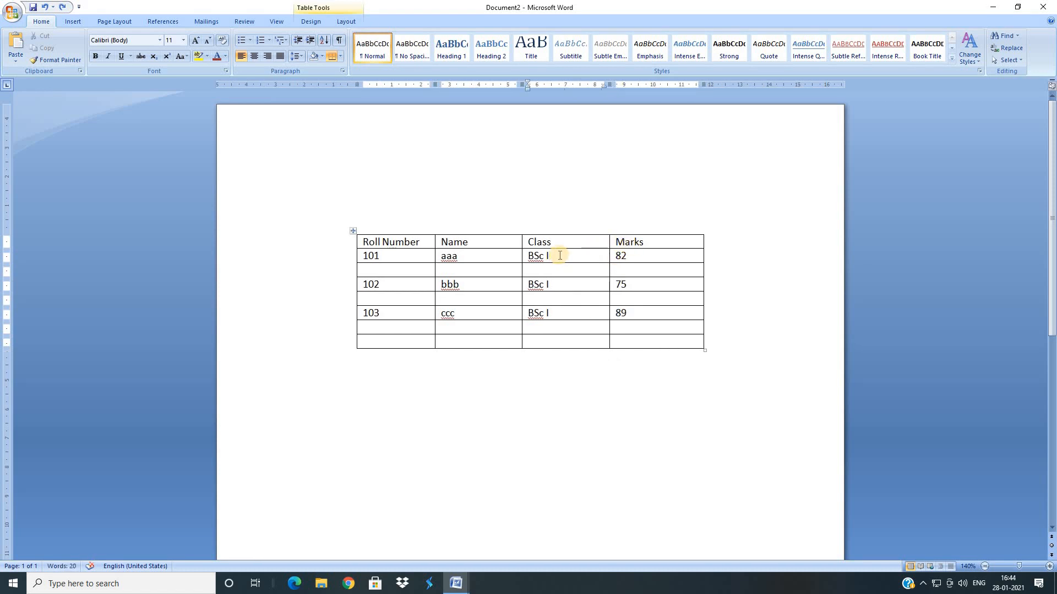
Insert an empty column between the Class and Marks columns.
right_click(560, 255)
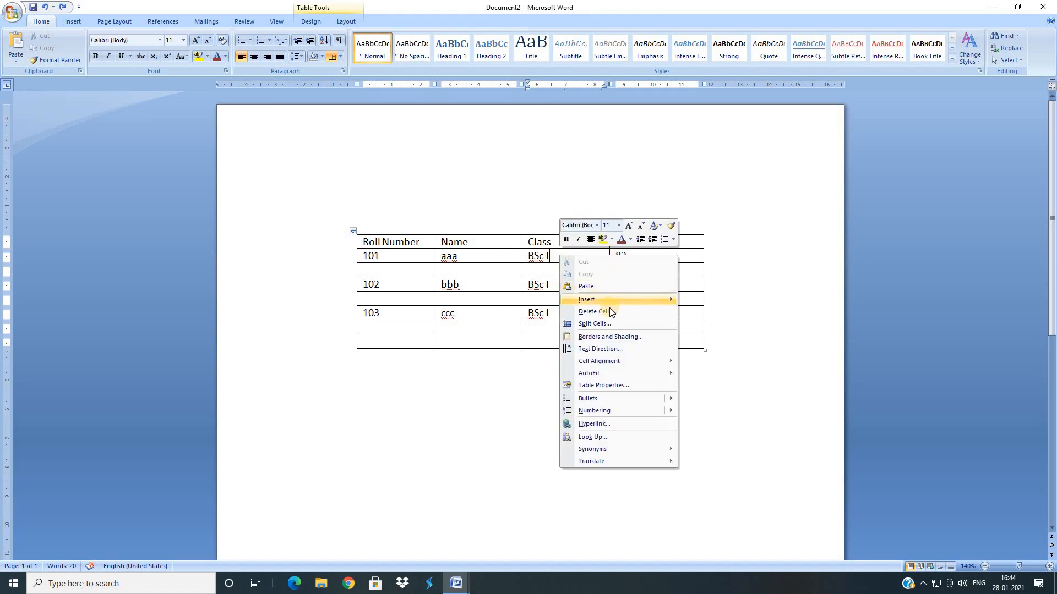
mouse_move(611, 302)
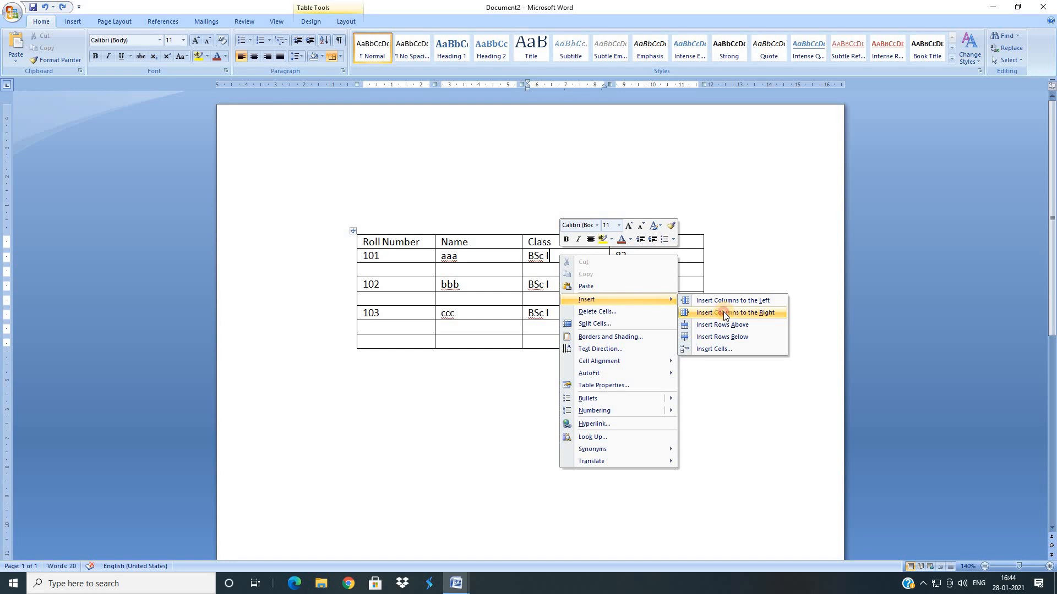
click(724, 312)
click(604, 257)
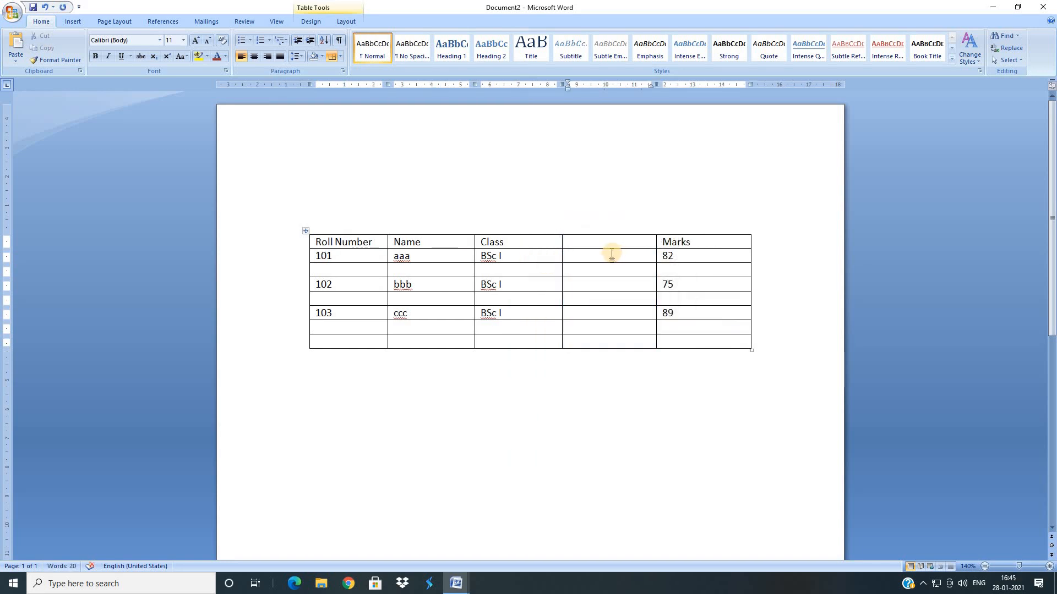
click(610, 245)
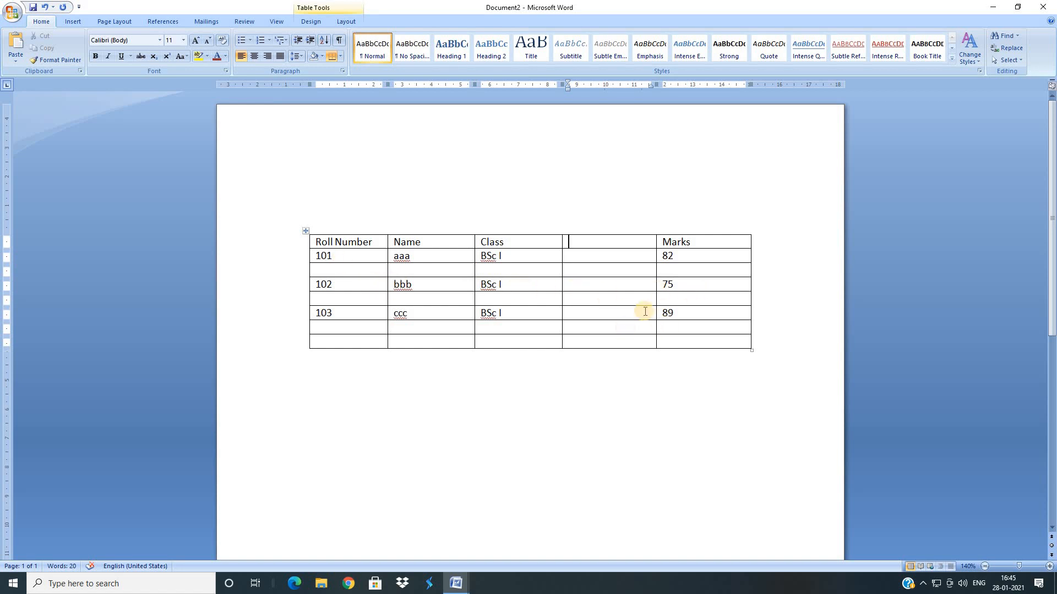
Delete the entire empty column between Class and Marks.
right_click(601, 256)
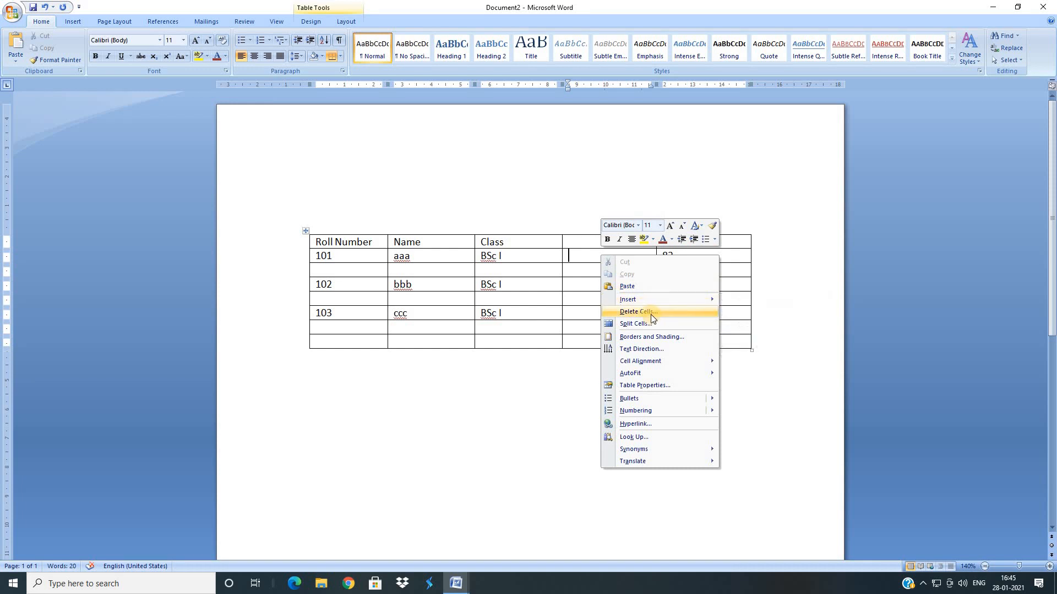
click(637, 311)
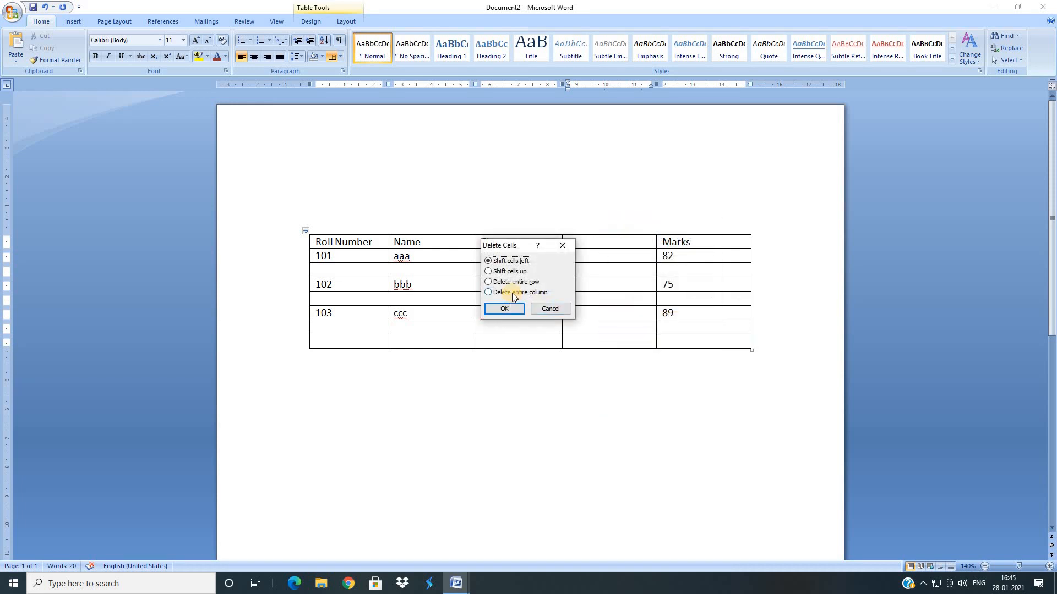
click(512, 293)
click(504, 309)
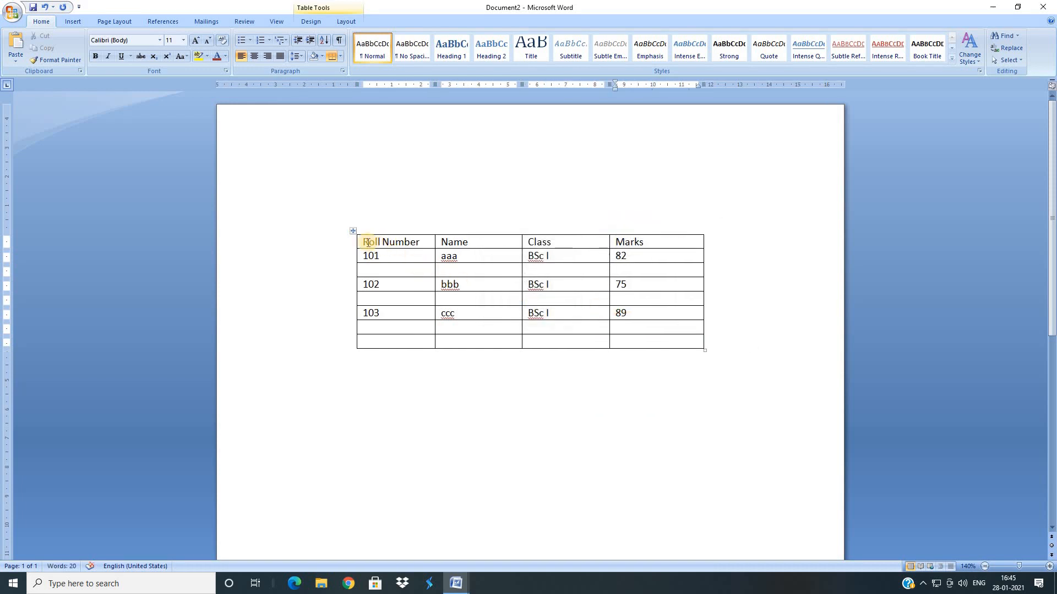
Make the header row text from Roll Number to Marks bold.
mouse_move(368, 242)
mouse_down()
mouse_move(432, 240)
mouse_move(364, 242)
mouse_up()
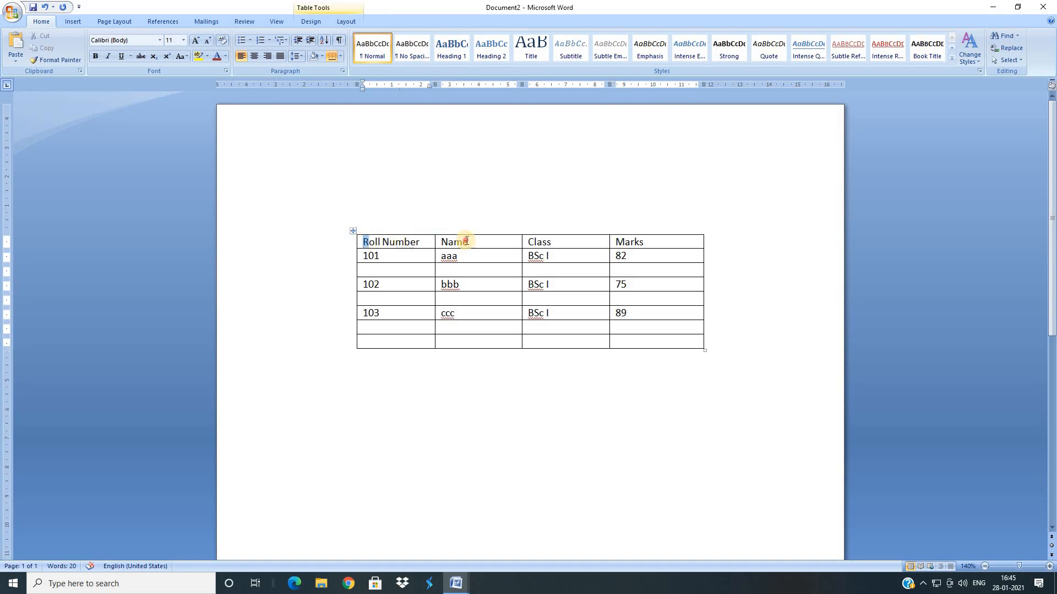
drag(467, 240, 628, 240)
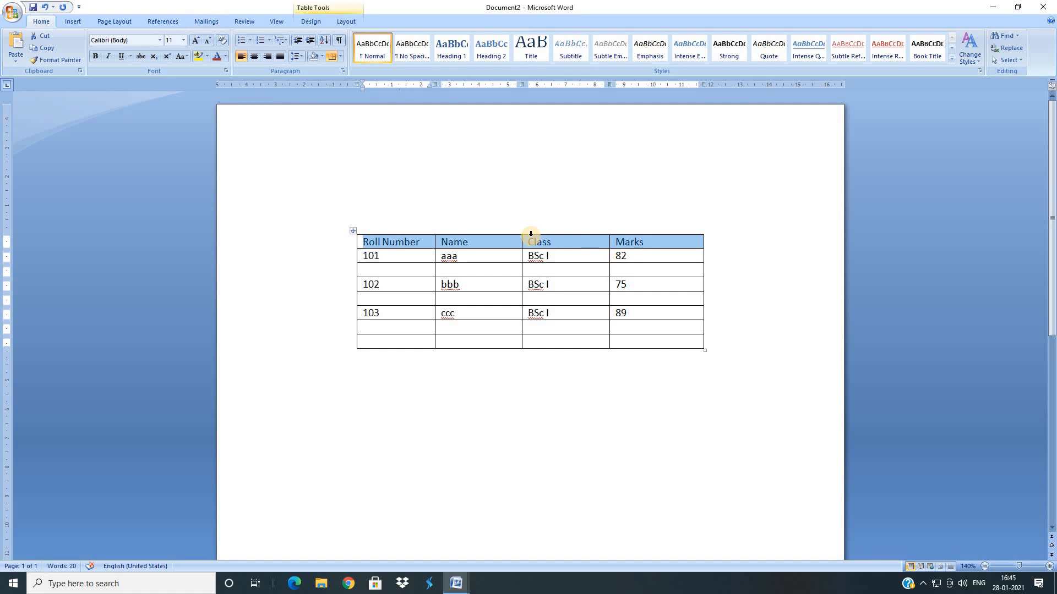
key(ctrl+b)
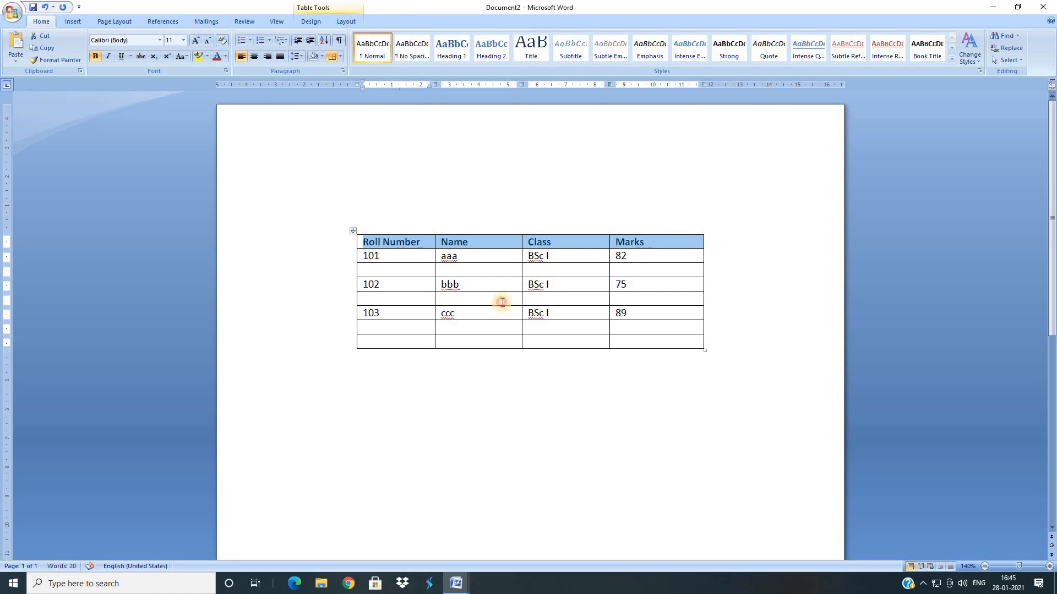
click(483, 267)
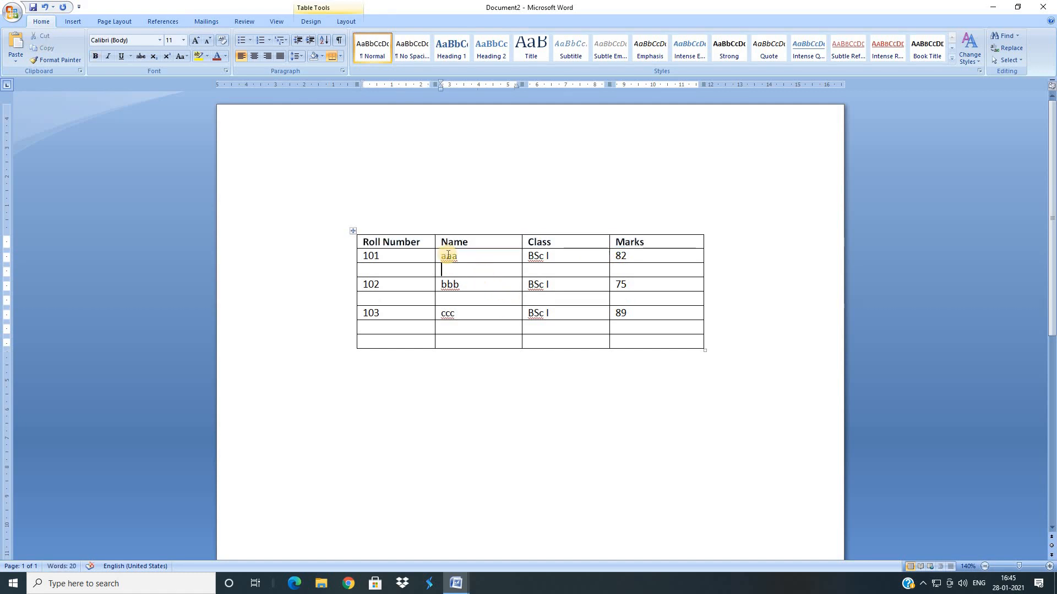
right_click(487, 268)
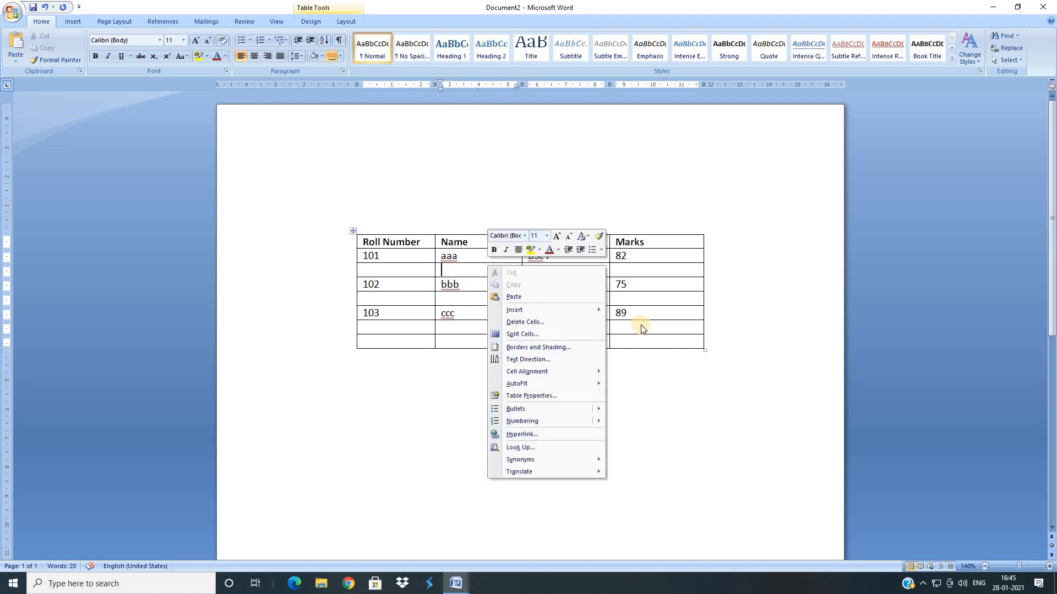
click(669, 328)
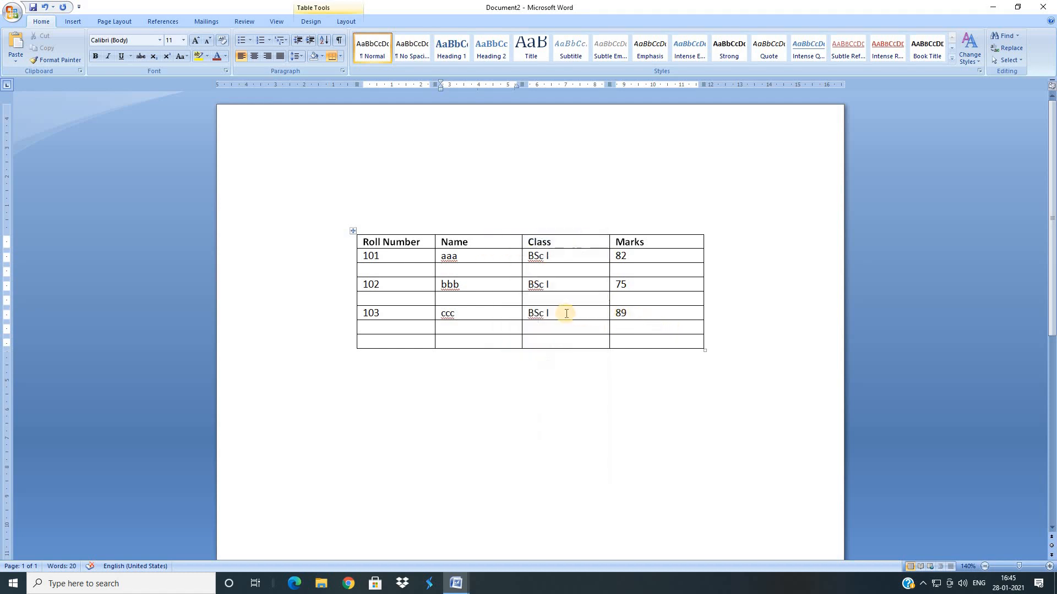
click(634, 312)
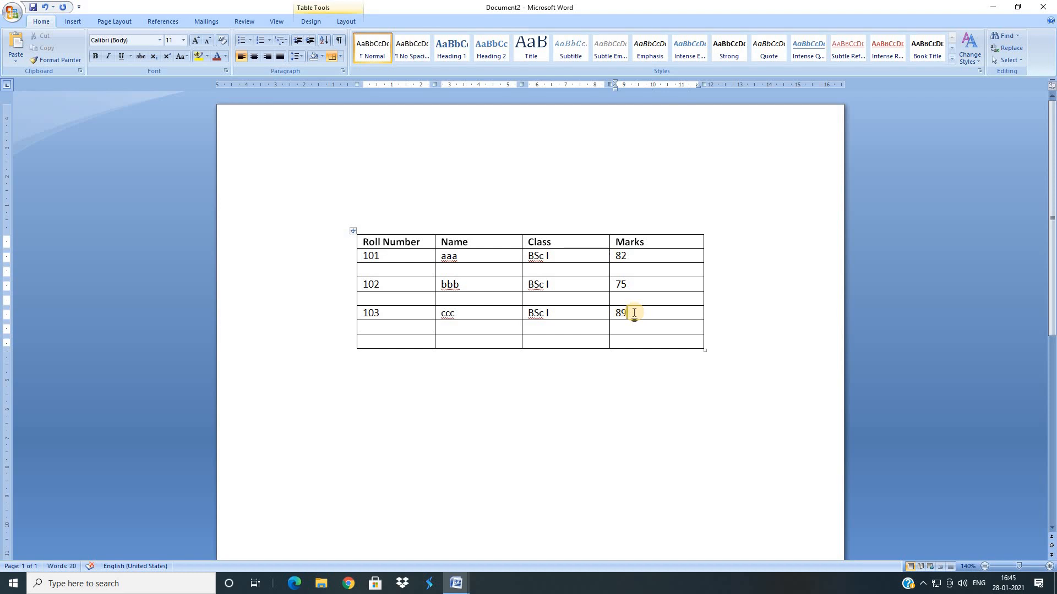
right_click(634, 312)
click(573, 317)
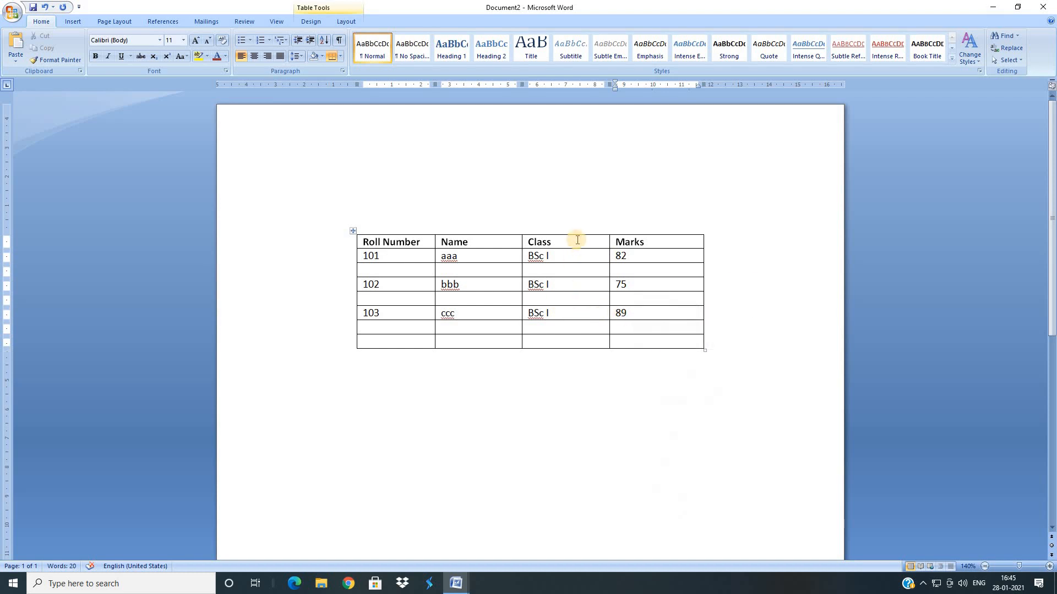
Merge the Name and Class header cells into a single cell.
drag(472, 240, 558, 243)
right_click(557, 241)
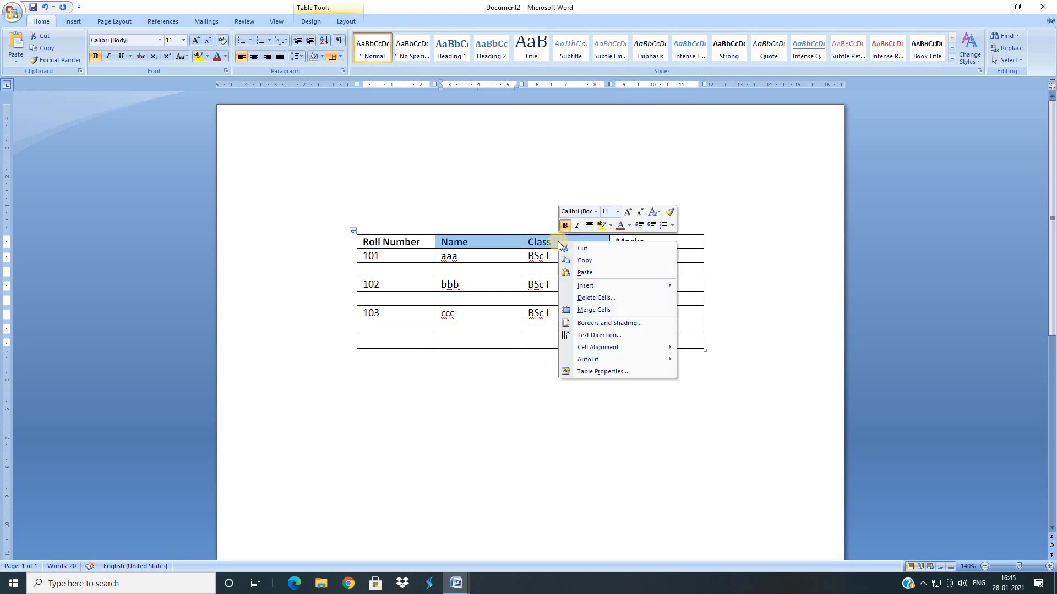
click(598, 310)
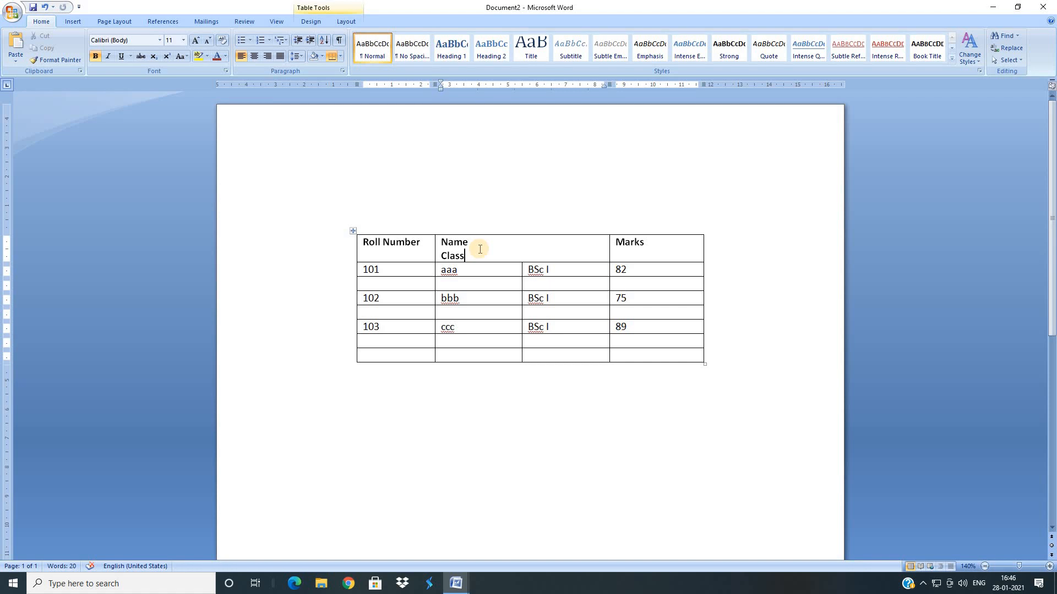
Split the merged Name and Class header cell into 2 columns and 1 row, and clear the selection.
right_click(479, 250)
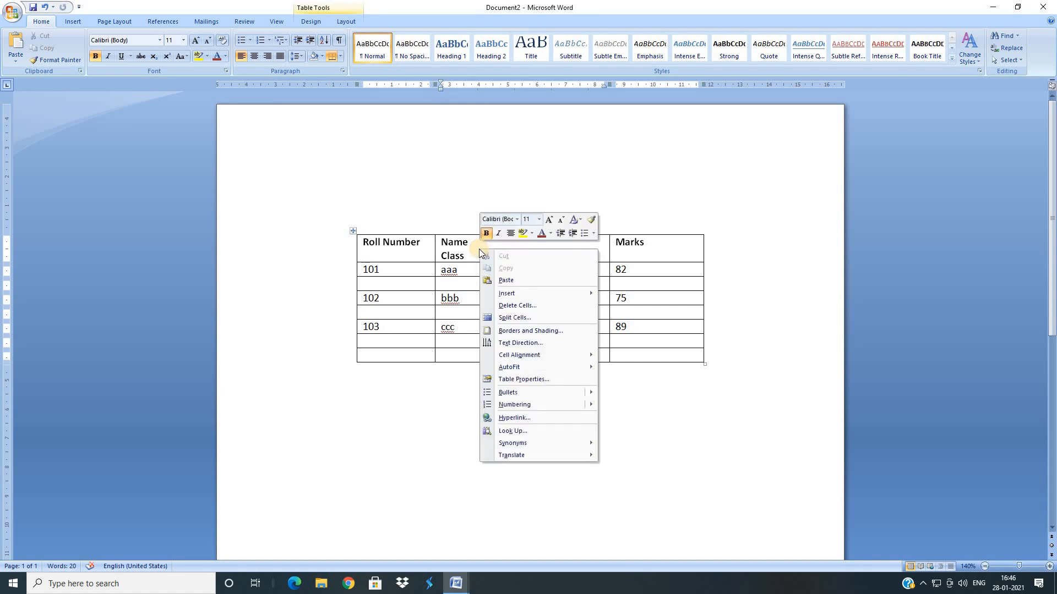
click(527, 319)
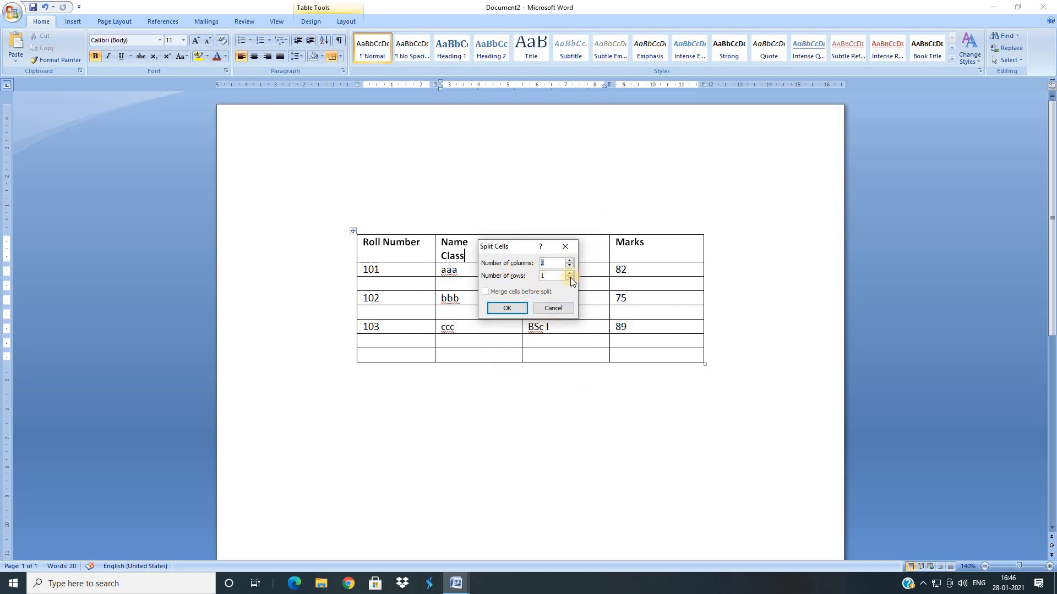
click(506, 308)
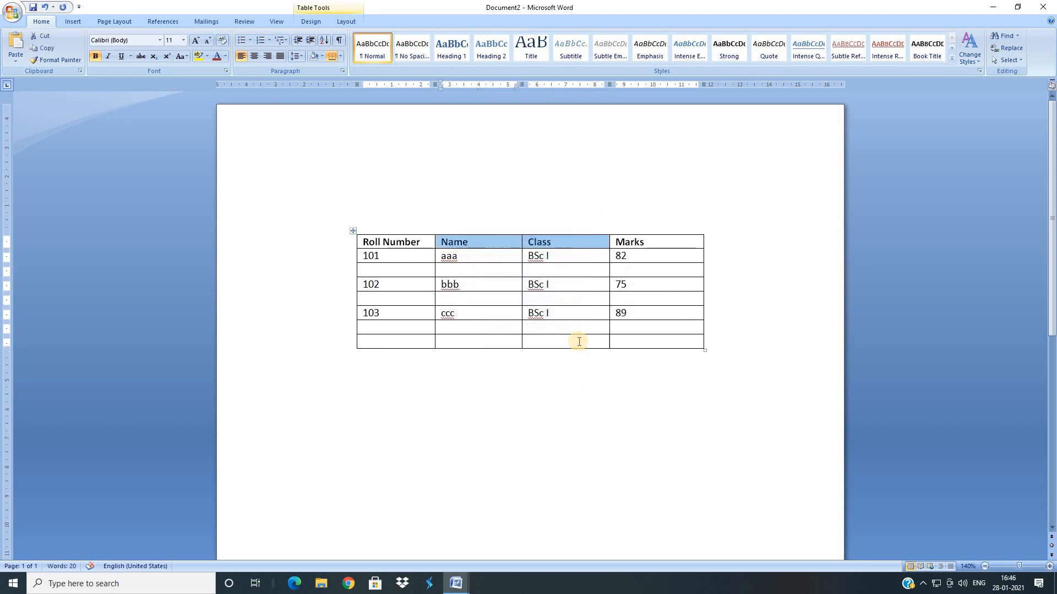
click(566, 326)
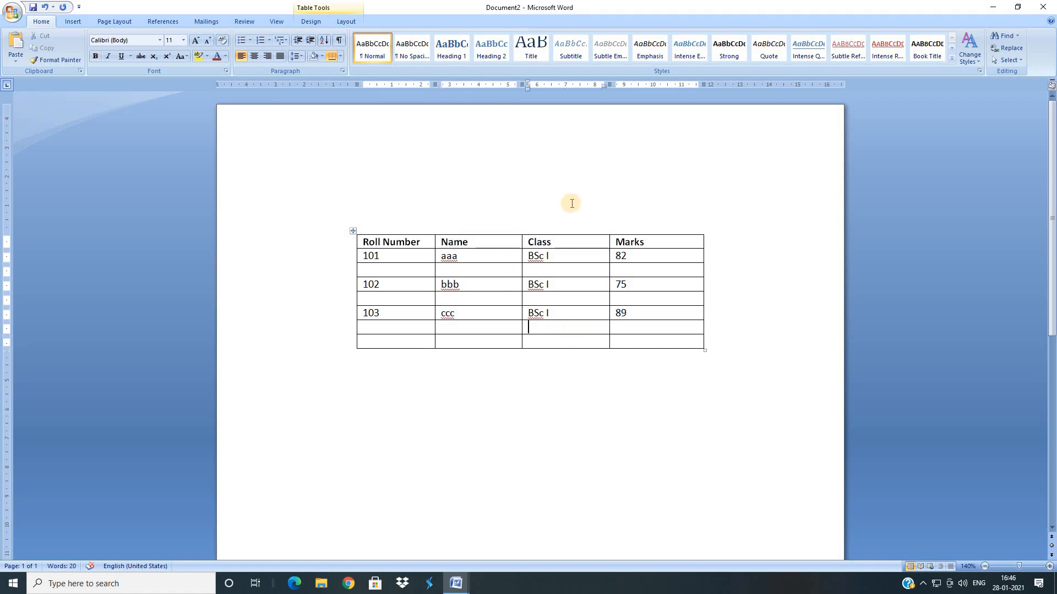
click(521, 84)
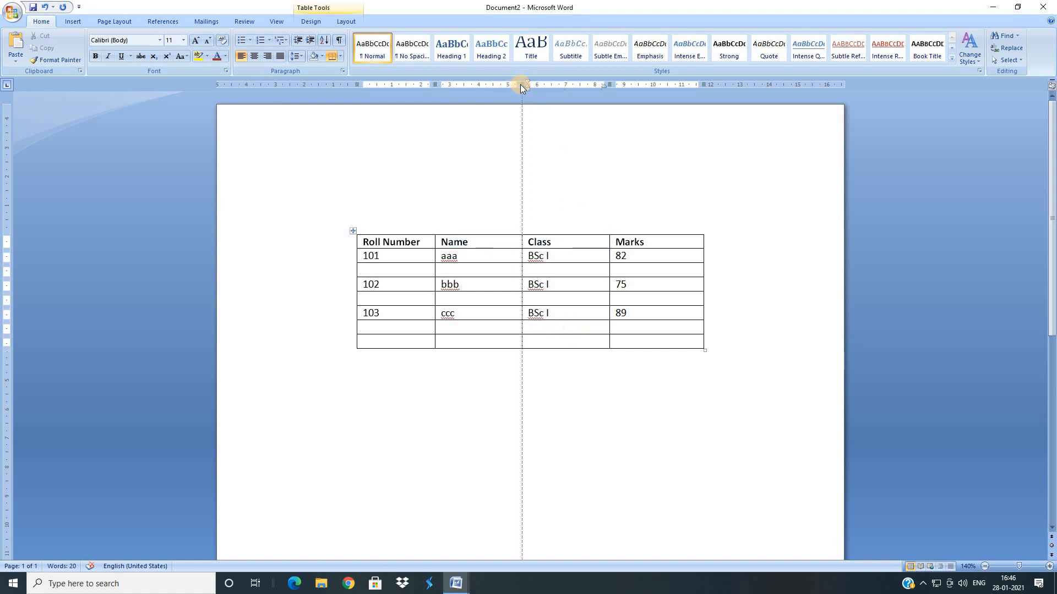
right_click(503, 270)
mouse_move(589, 314)
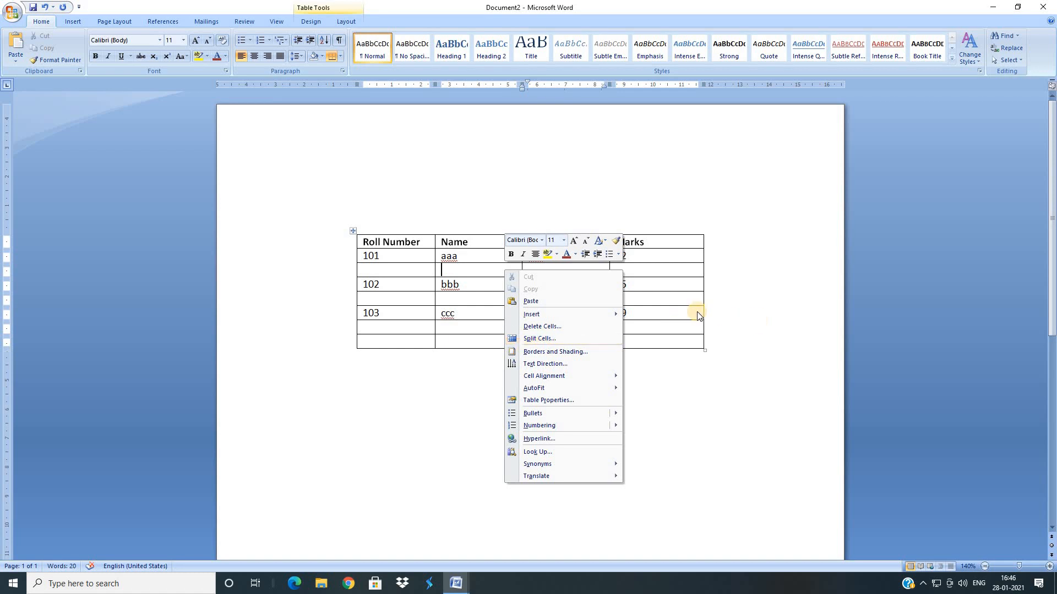
key(Escape)
Merge the Name and Class column cells spanning the rows from roll number 102 through 103.
drag(478, 286, 568, 308)
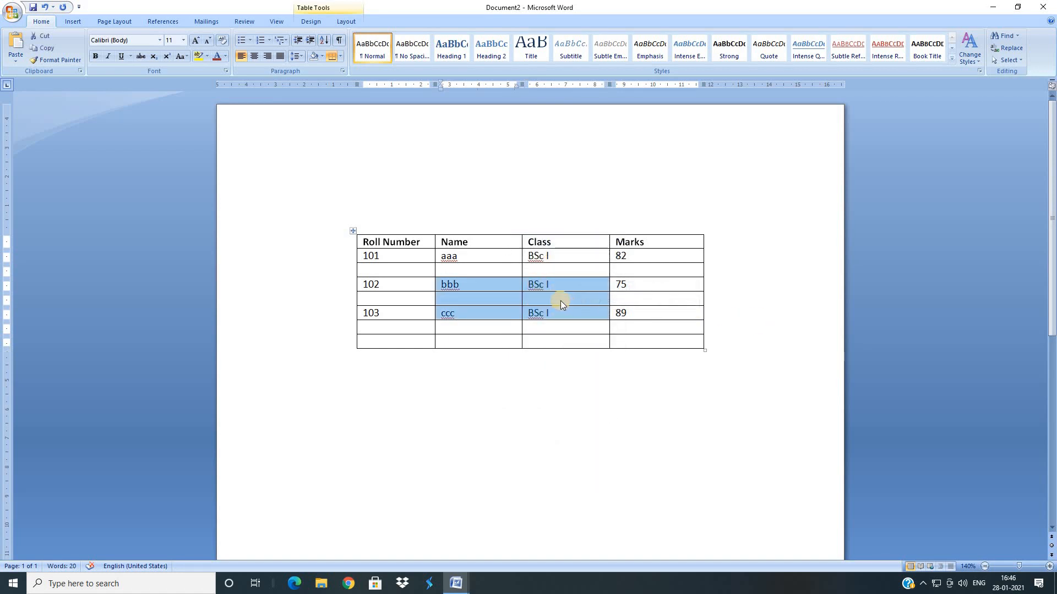
right_click(560, 301)
click(589, 372)
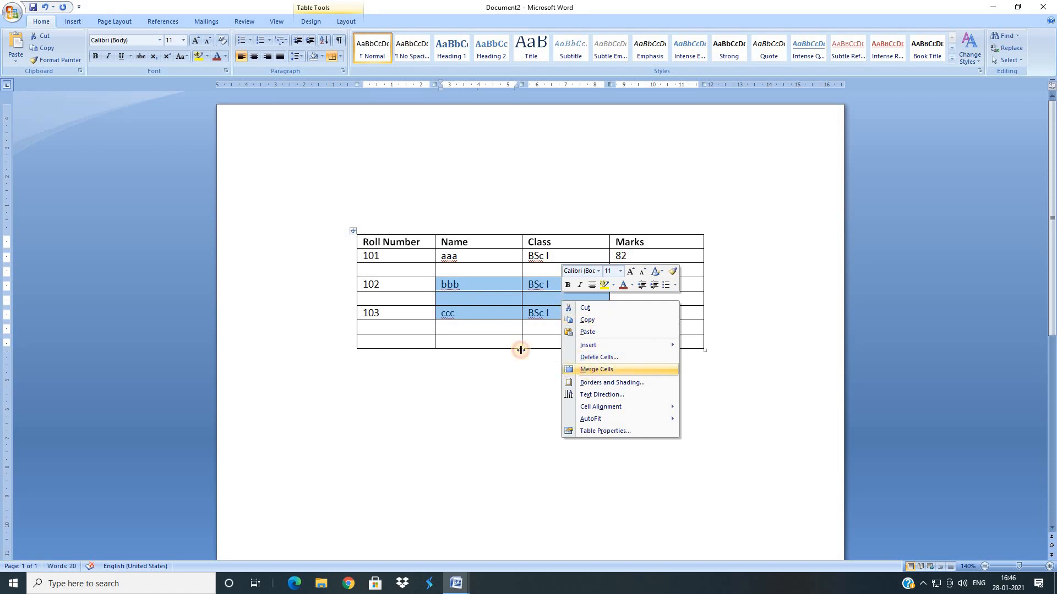